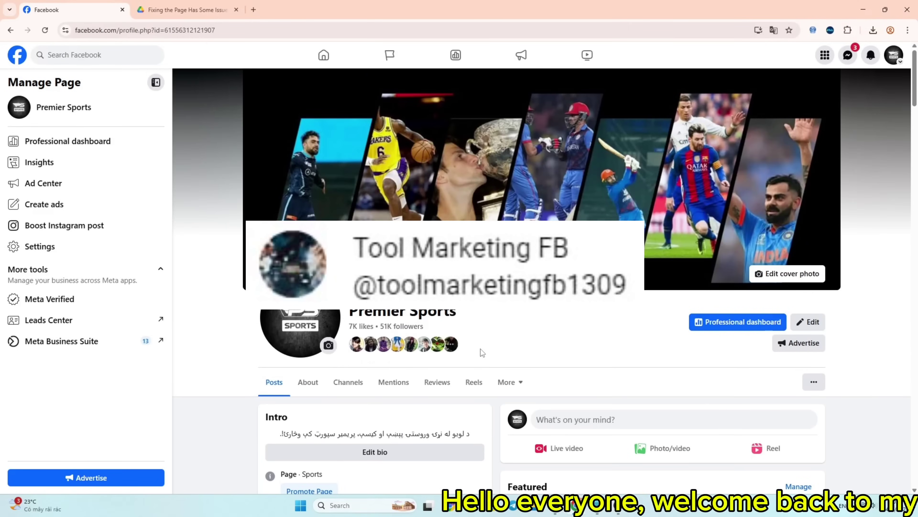
# Open the Premier Sports Page Status overview, flagged for one intellectual property violation
pyautogui.click(814, 381)
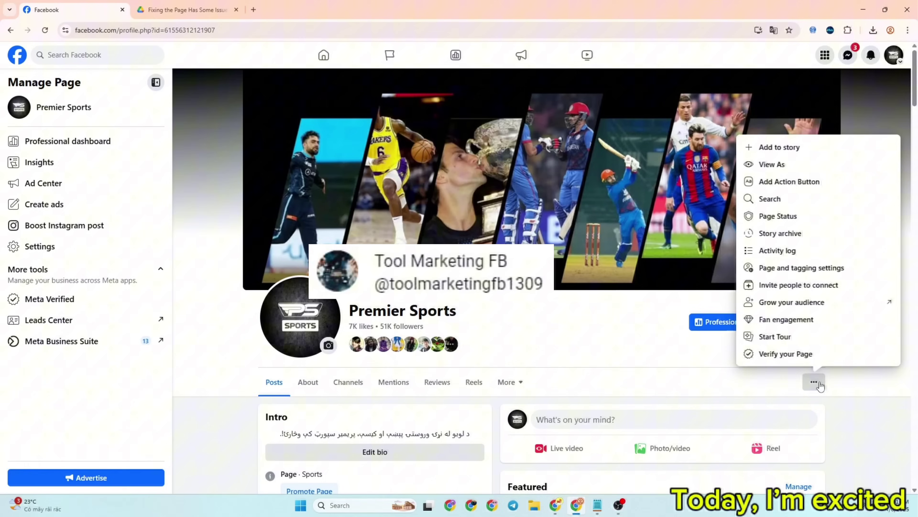
pyautogui.click(781, 217)
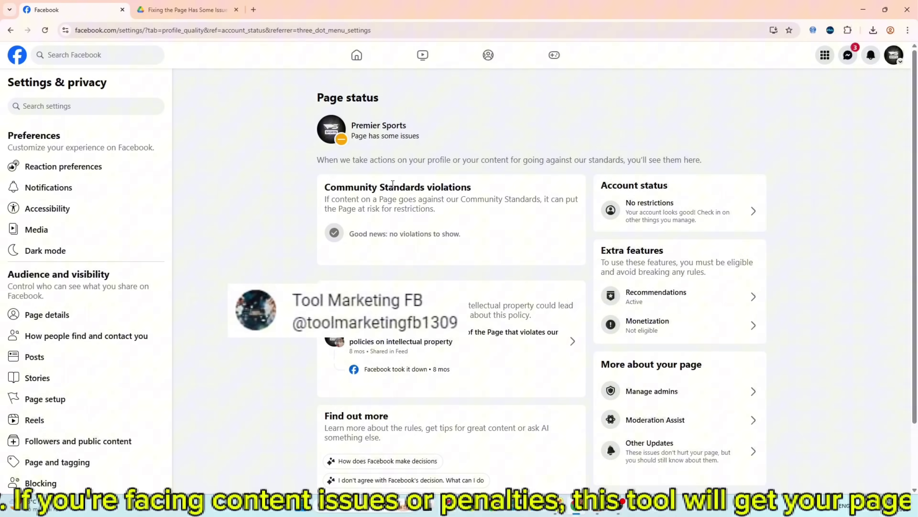
pyautogui.scroll(-2, 543, 253)
pyautogui.scroll(2, 294, 377)
pyautogui.scroll(-2, 295, 377)
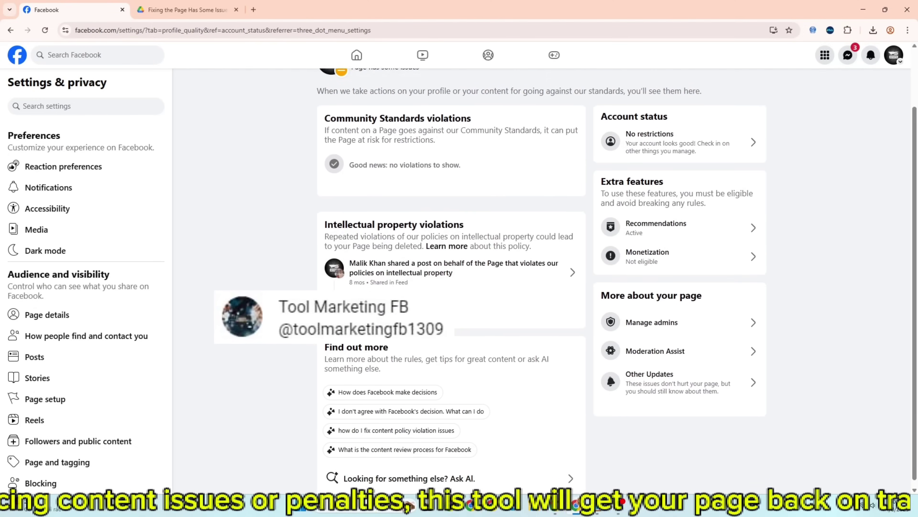
pyautogui.scroll(1, 294, 378)
pyautogui.scroll(1, 294, 378)
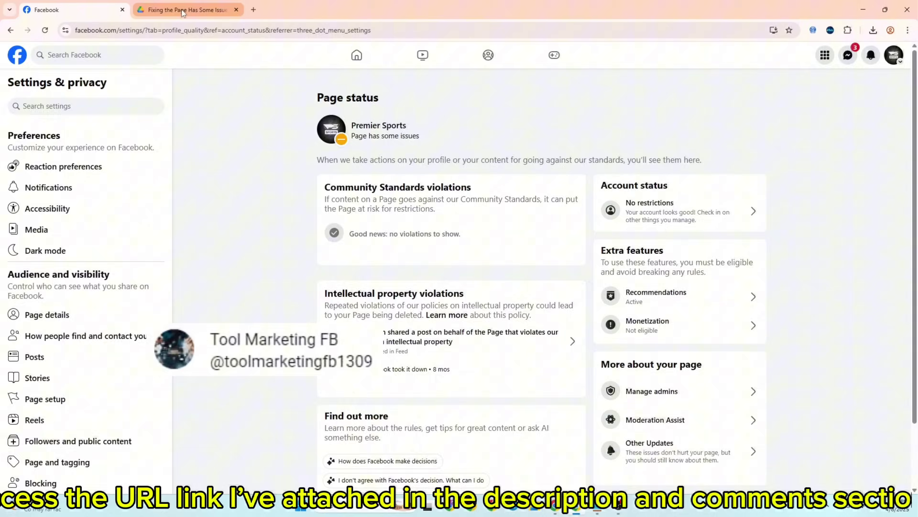
# Download 'Fixing the Page Has Some Issues Error.zip' (174 KB) from Google Drive and check it finished
pyautogui.click(211, 6)
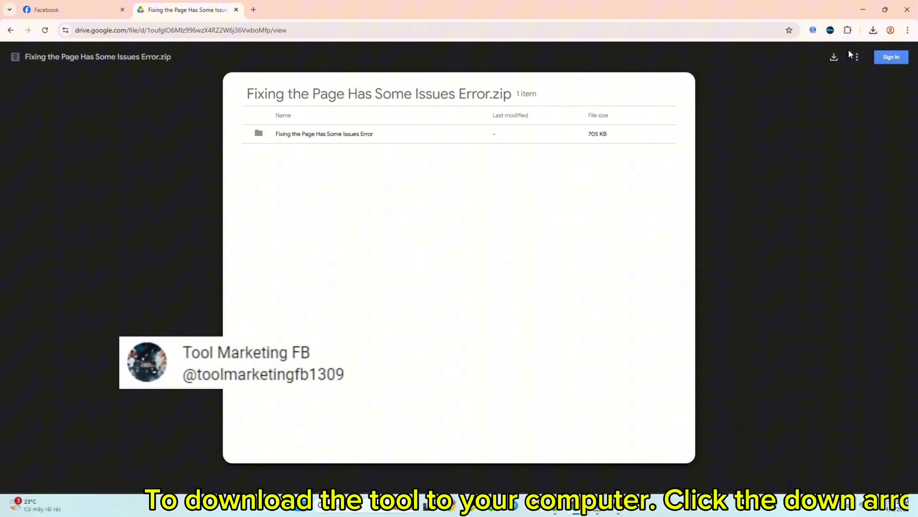
pyautogui.click(832, 57)
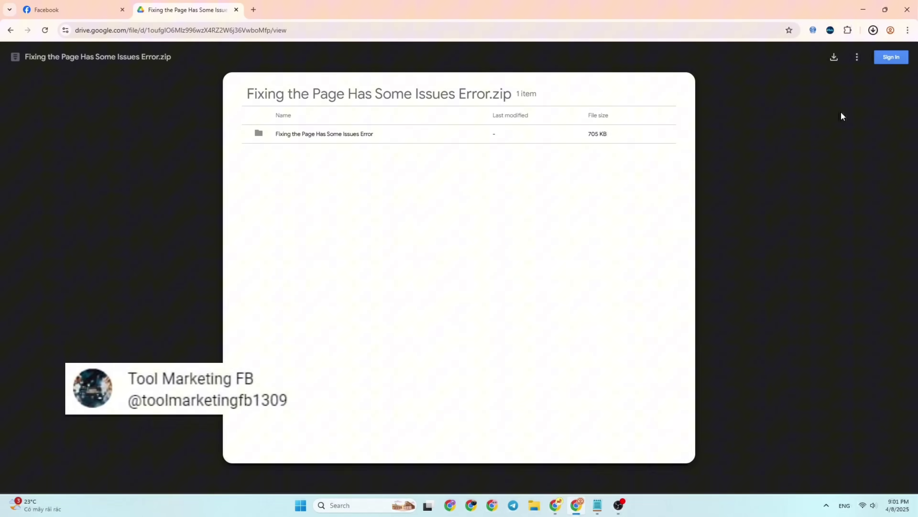
pyautogui.click(872, 32)
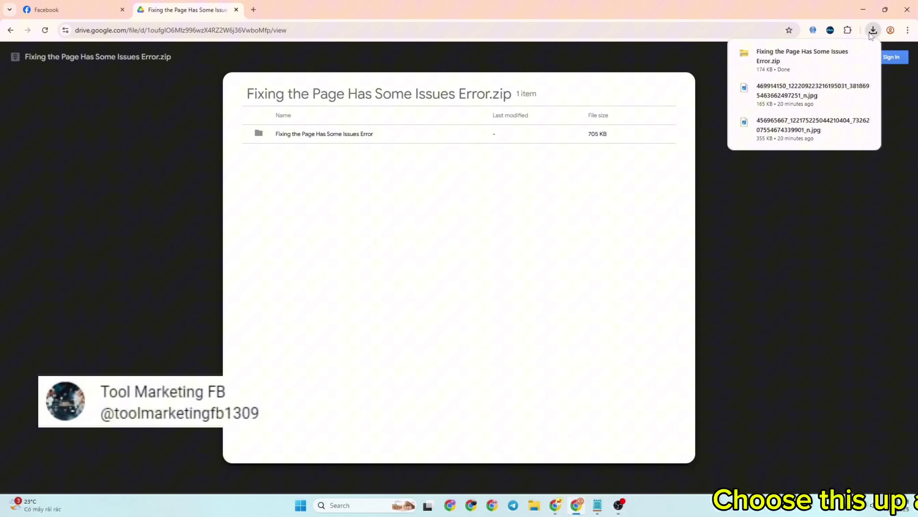
pyautogui.moveTo(804, 51)
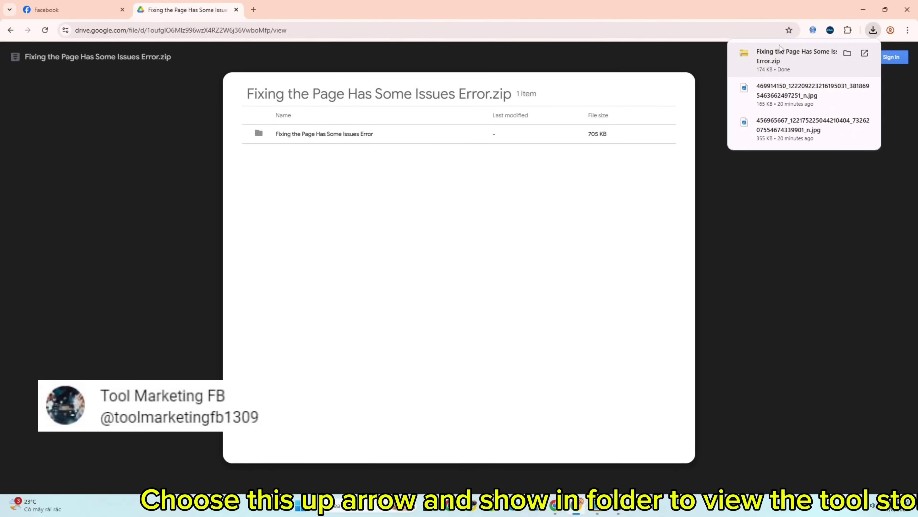
# Extract the zip into a 'Fixing the Page Has Some Issues Error' folder in Downloads, then return to Facebook
pyautogui.click(844, 55)
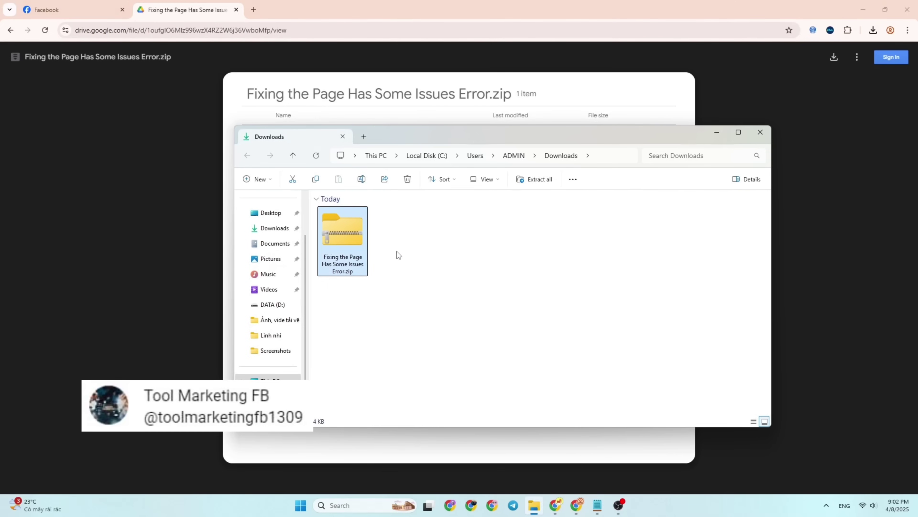
pyautogui.rightClick(331, 238)
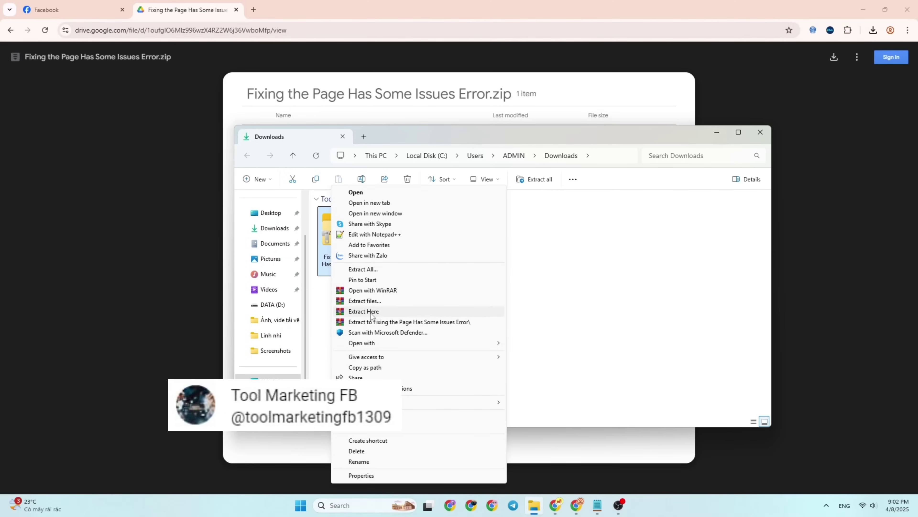
pyautogui.click(374, 312)
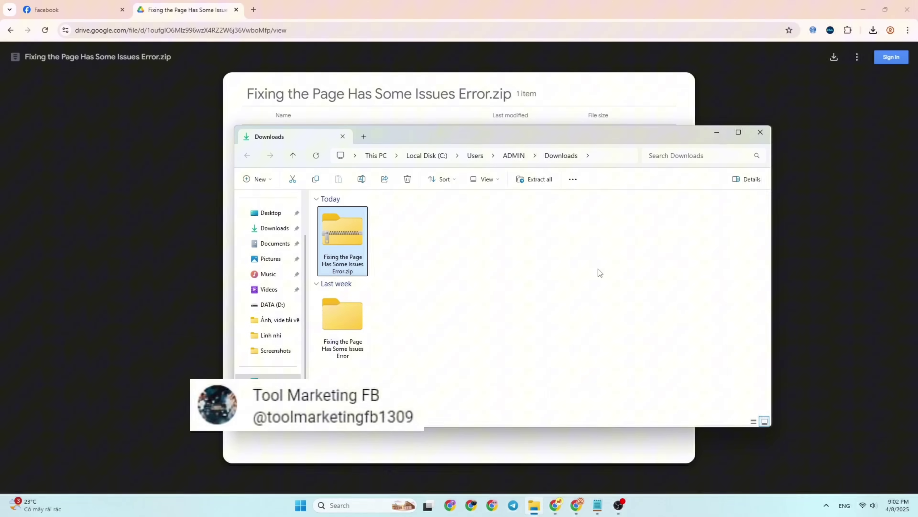
pyautogui.click(356, 331)
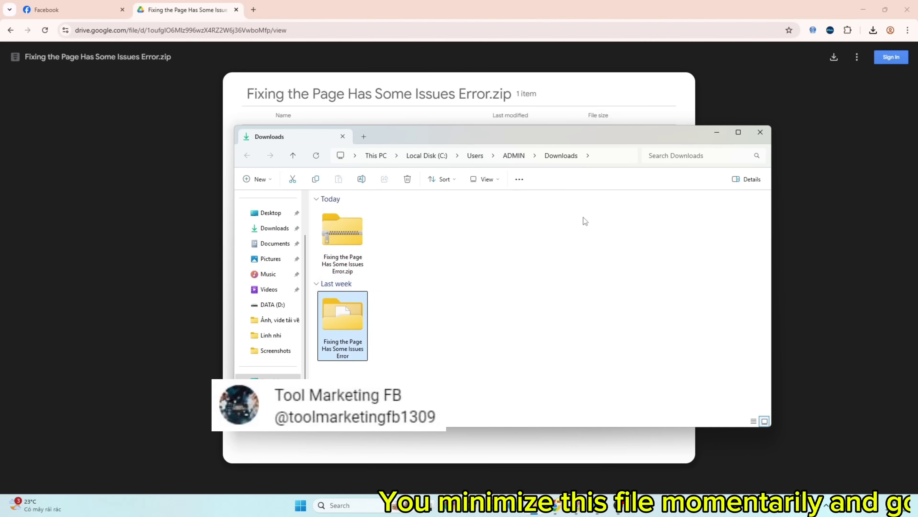
pyautogui.click(589, 218)
pyautogui.click(717, 133)
pyautogui.click(98, 10)
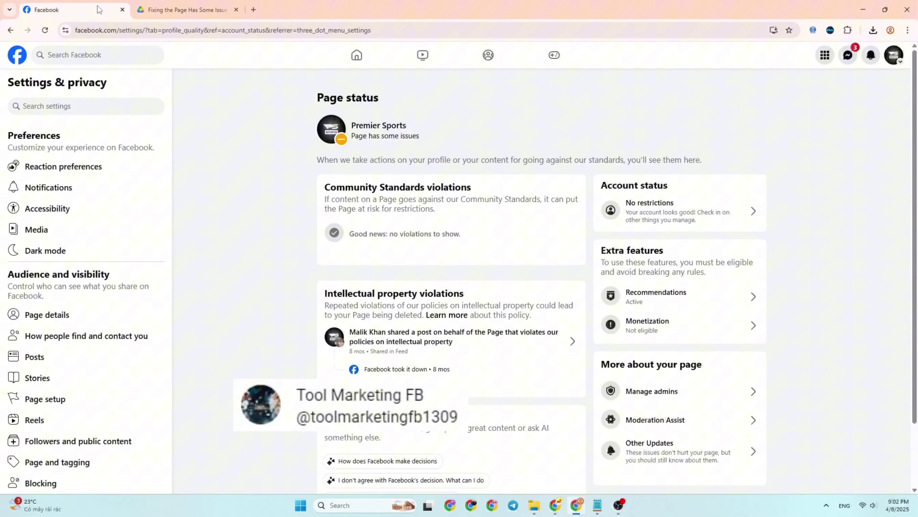
# Open Chrome's Manage Extensions page from the browser menu
pyautogui.click(908, 30)
pyautogui.moveTo(795, 217)
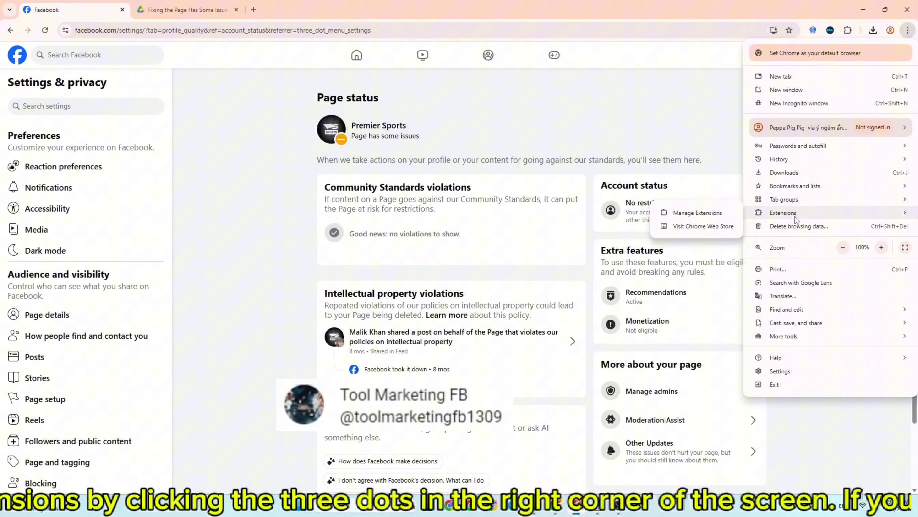
pyautogui.click(698, 212)
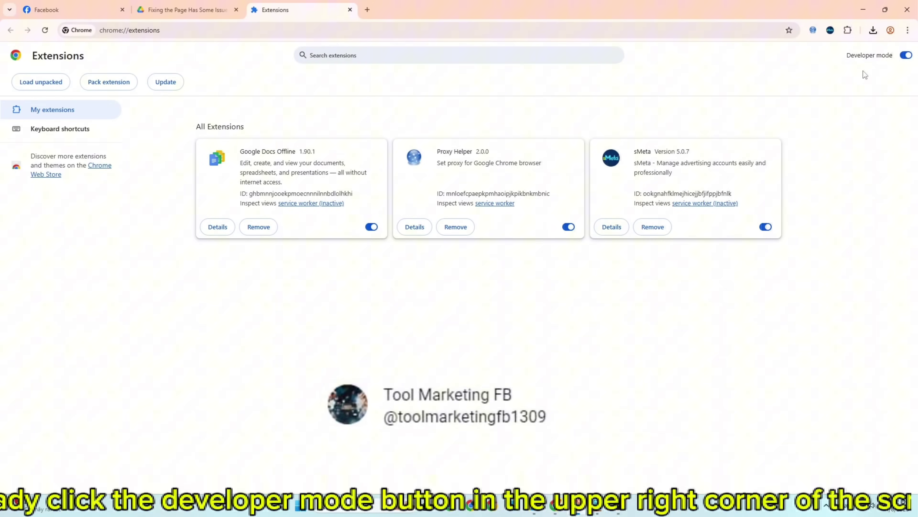
# Turn on Developer mode on the Extensions page
pyautogui.tripleClick(875, 56)
pyautogui.click(876, 56)
pyautogui.tripleClick(876, 56)
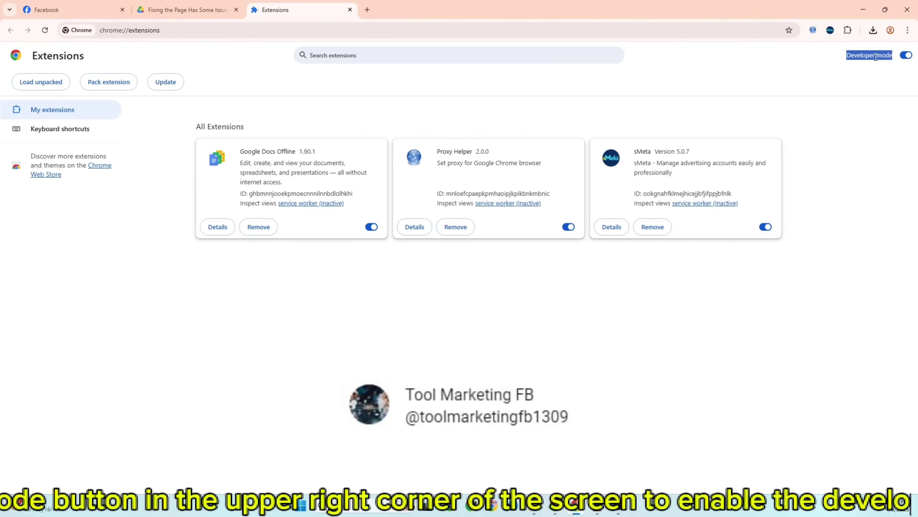
pyautogui.click(907, 55)
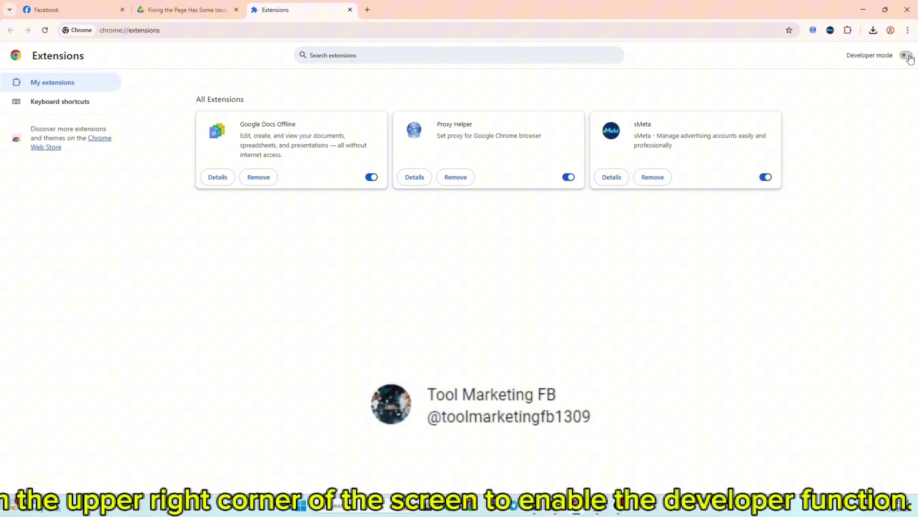
pyautogui.click(907, 55)
pyautogui.click(906, 55)
pyautogui.click(907, 56)
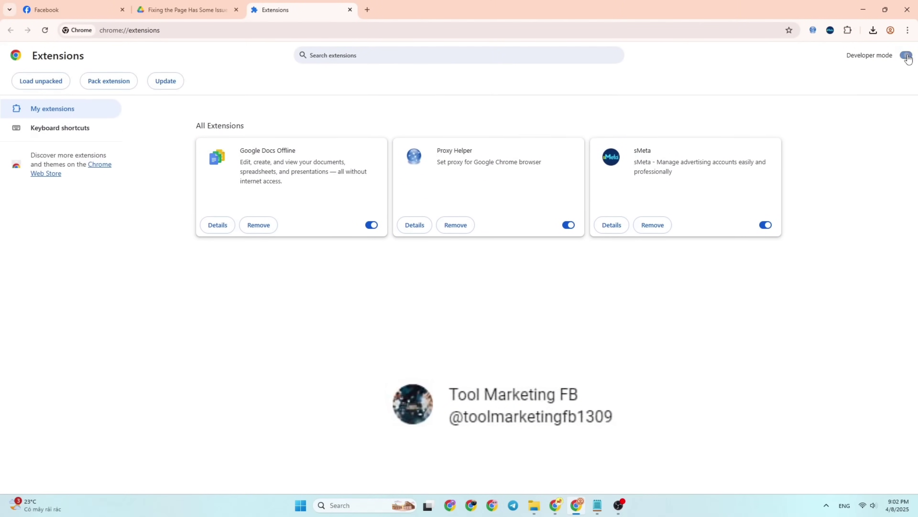
pyautogui.click(906, 55)
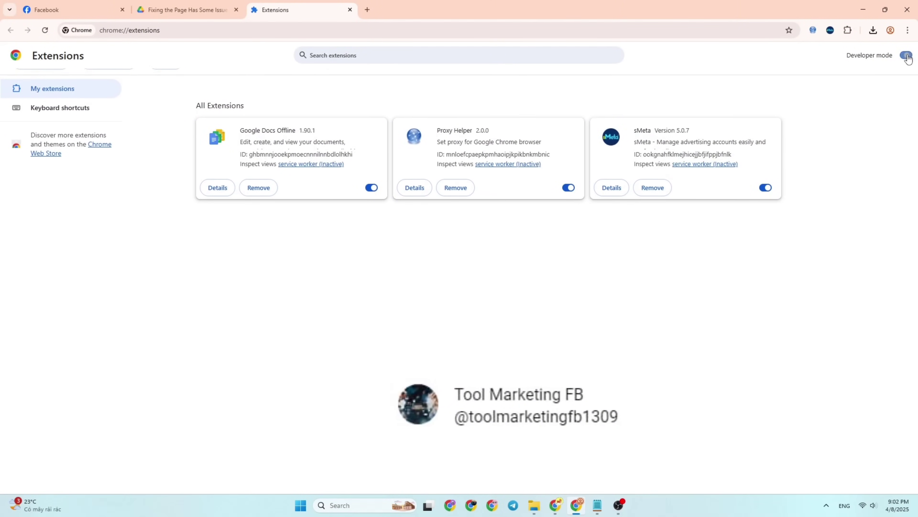
# Load the extracted 'Fixing the Page Has Some Issues Error' folder into Chrome as an extension
pyautogui.click(537, 510)
pyautogui.click(348, 305)
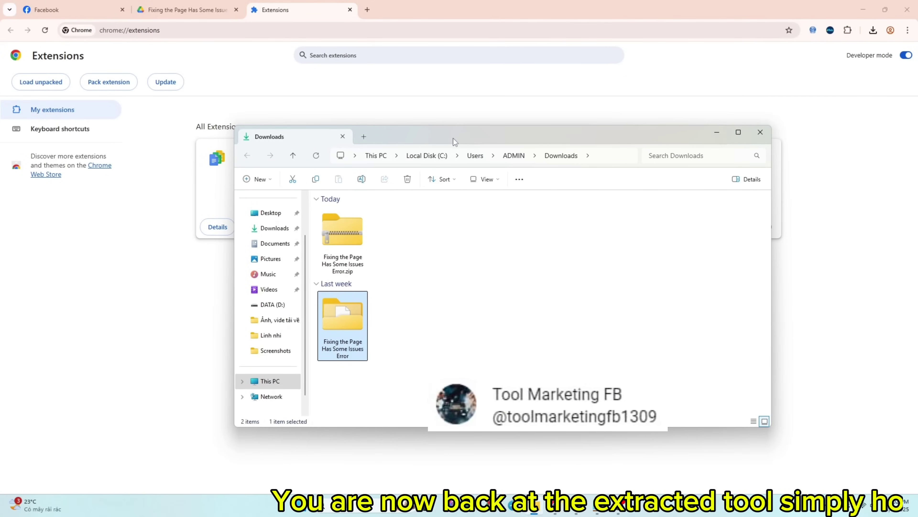
pyautogui.moveTo(454, 138); pyautogui.dragTo(579, 122)
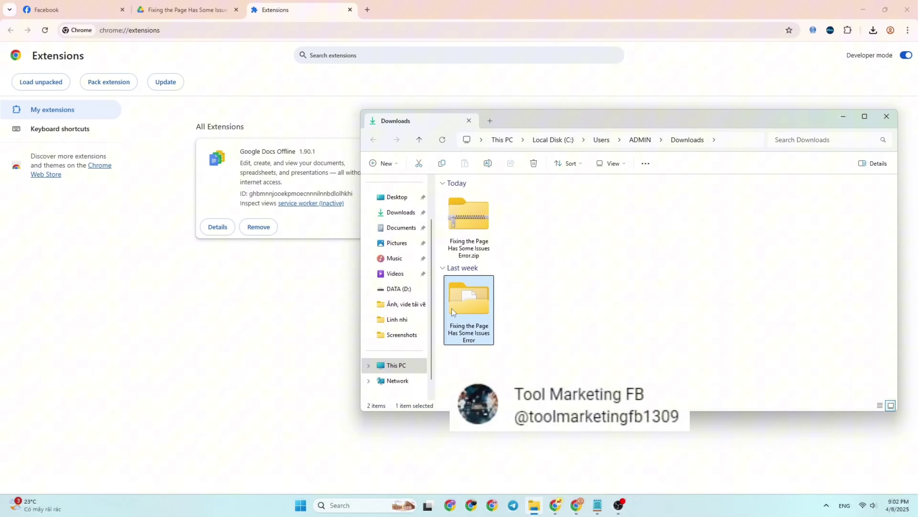
pyautogui.moveTo(452, 309); pyautogui.dragTo(293, 351)
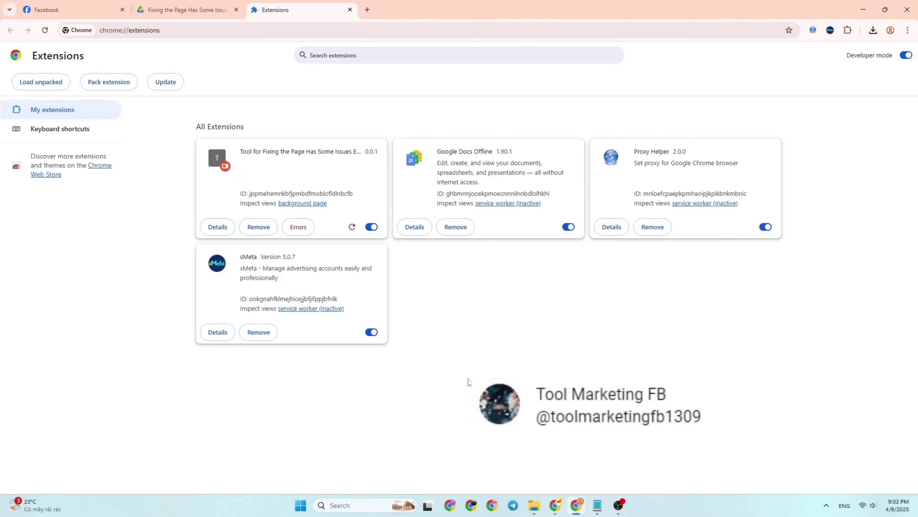
# Pin the 'Tool for Fixing the Page Has Some Issues Error' extension to the toolbar
pyautogui.tripleClick(304, 151)
pyautogui.click(312, 154)
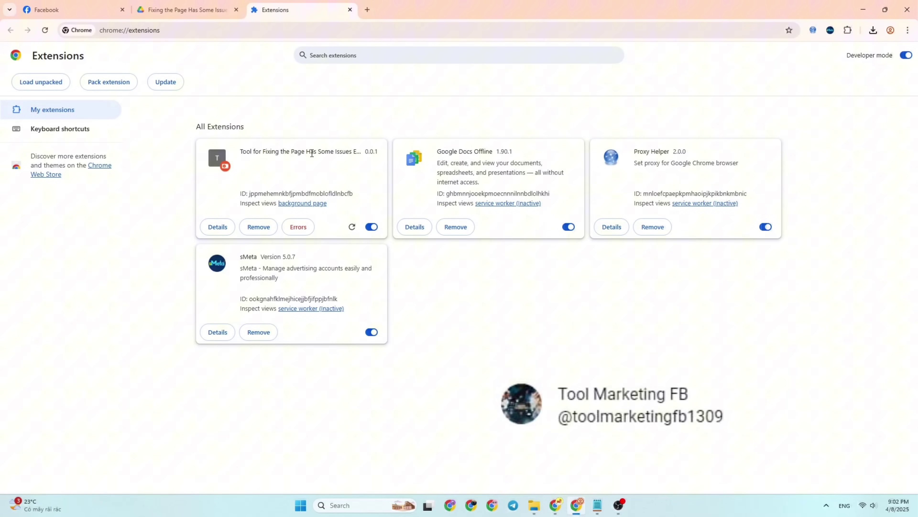
pyautogui.click(848, 30)
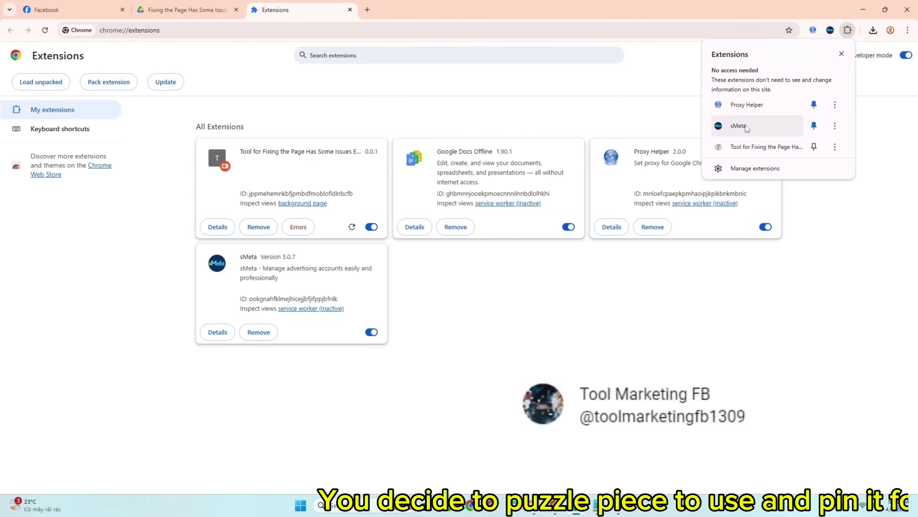
pyautogui.click(814, 147)
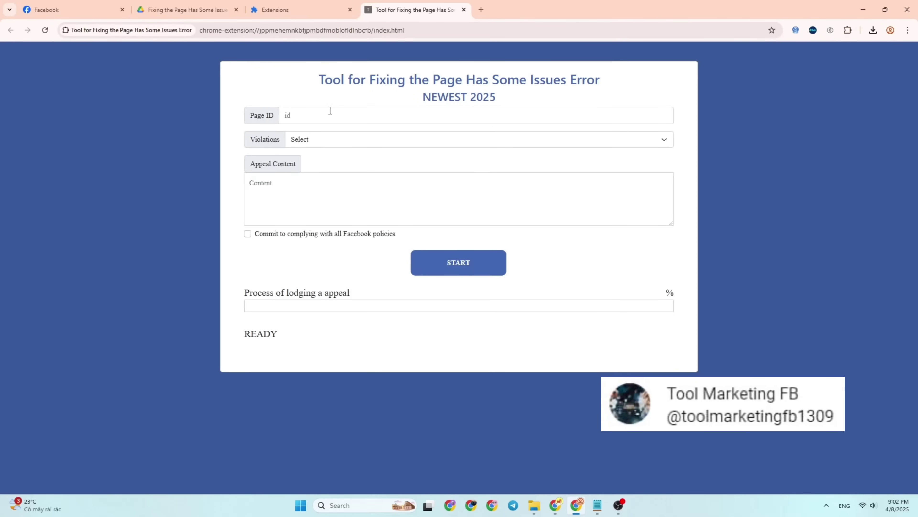
# Open the Premier Sports Page's Page transparency details to find its Page ID
pyautogui.click(293, 115)
pyautogui.click(92, 5)
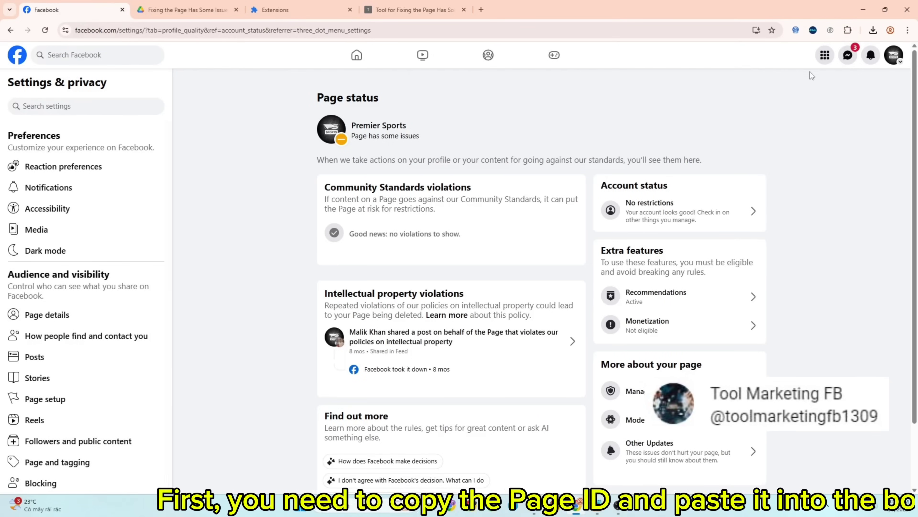
pyautogui.click(894, 55)
pyautogui.click(838, 90)
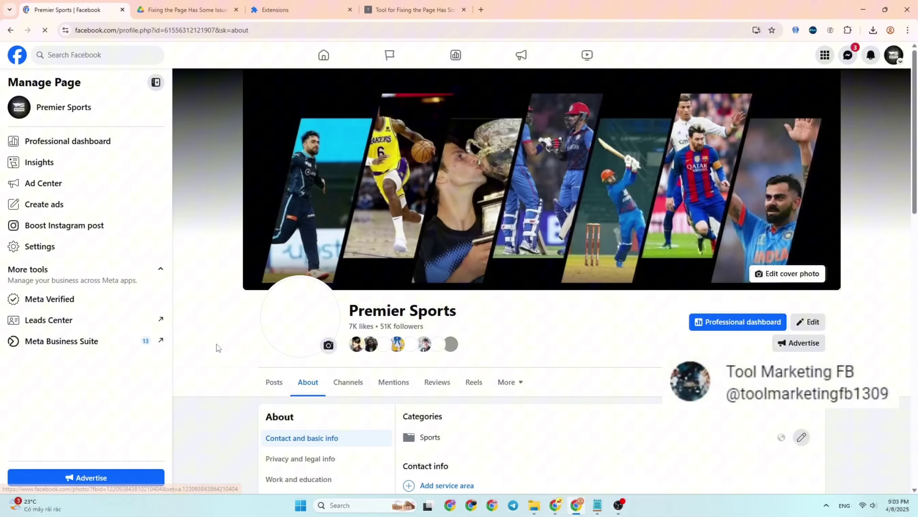
pyautogui.scroll(-4, 248, 340)
pyautogui.click(294, 362)
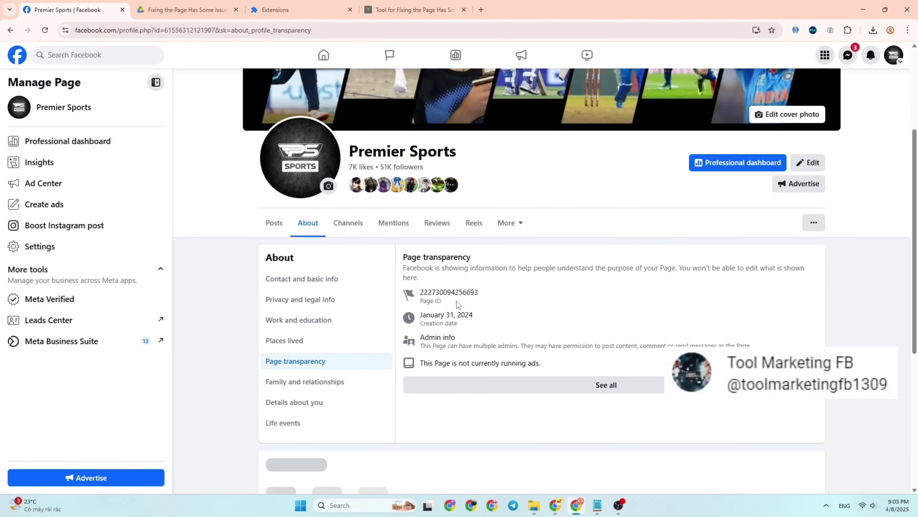
# Copy the Page ID and paste it into the tool's Page ID field
pyautogui.doubleClick(460, 292)
pyautogui.rightClick(460, 291)
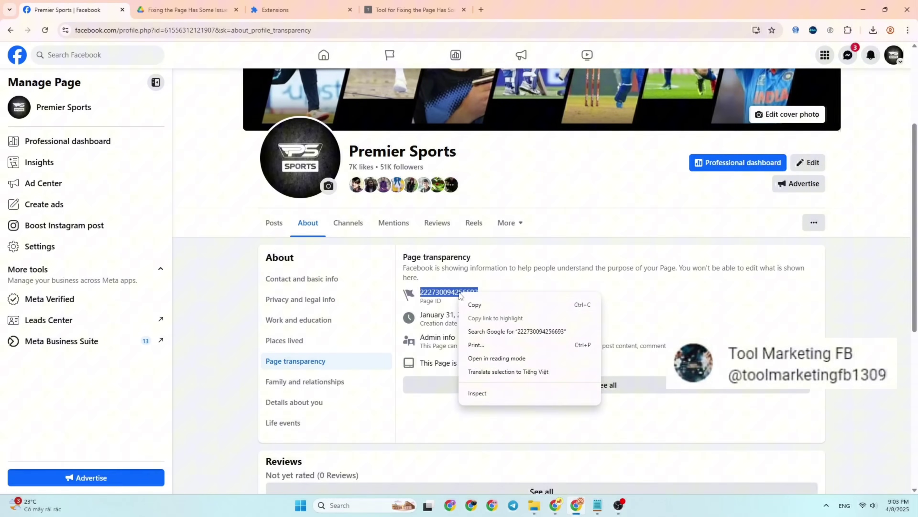
pyautogui.click(472, 306)
pyautogui.click(385, 4)
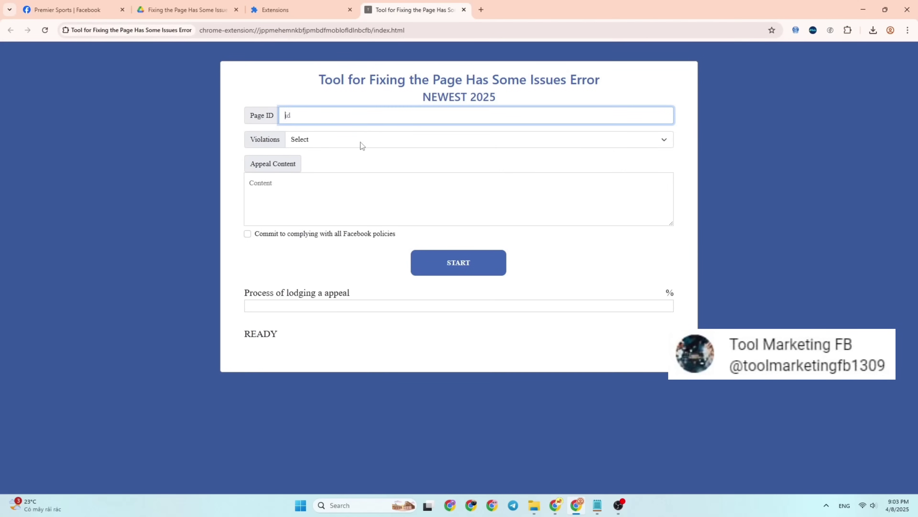
pyautogui.rightClick(362, 111)
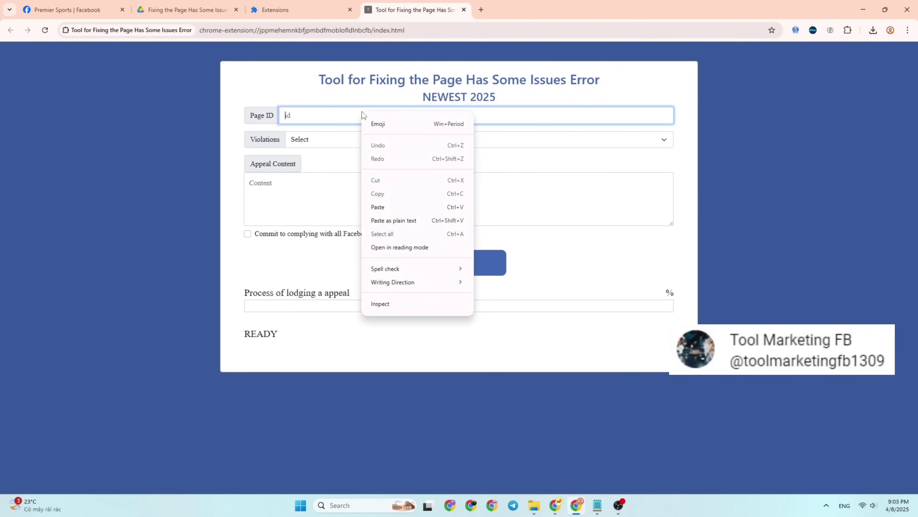
pyautogui.click(390, 206)
# Check Facebook's Page status to confirm the Intellectual property violations flag
pyautogui.click(391, 139)
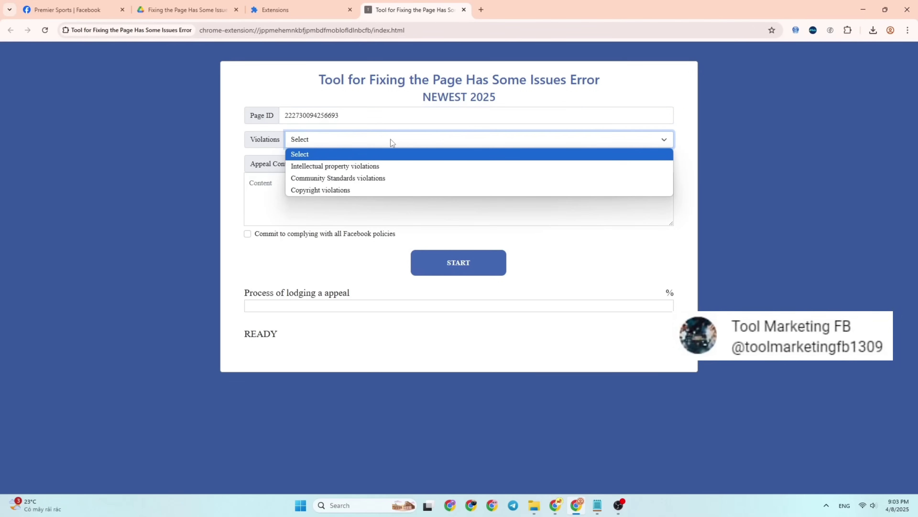
pyautogui.click(94, 4)
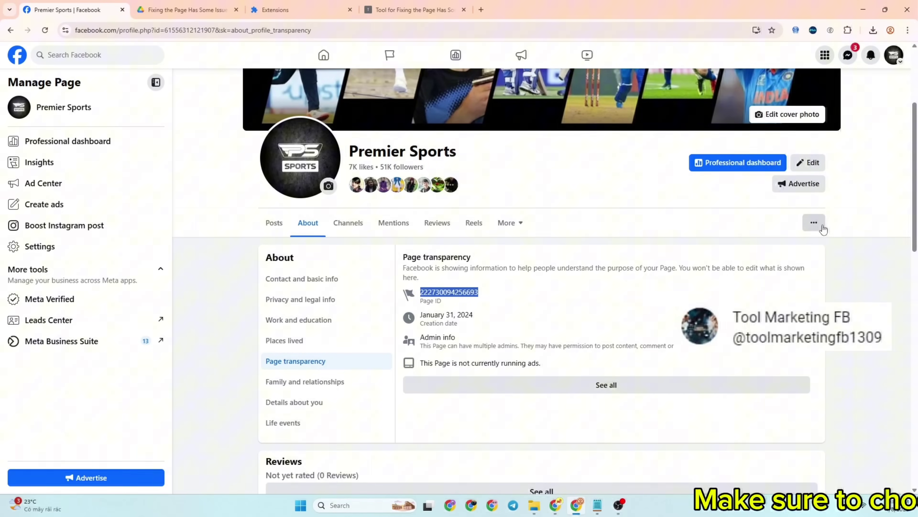
pyautogui.click(814, 222)
pyautogui.click(777, 327)
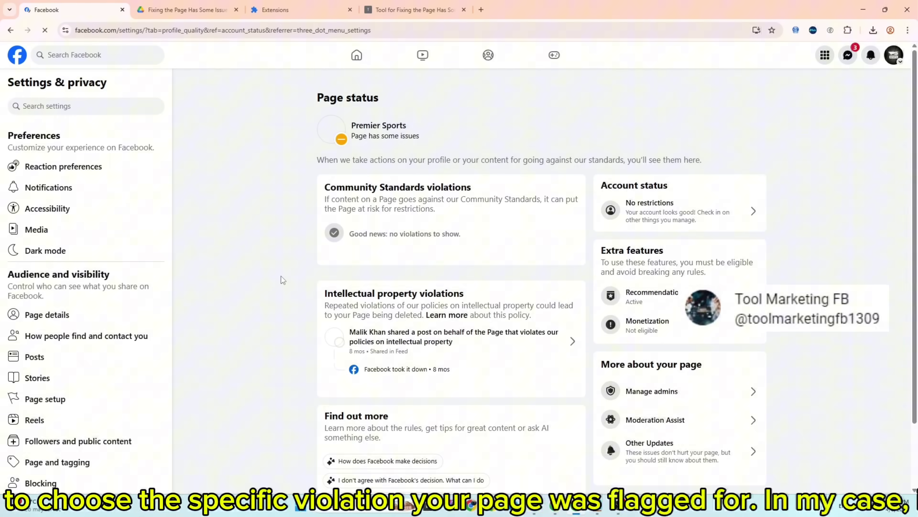
pyautogui.tripleClick(378, 292)
pyautogui.click(378, 292)
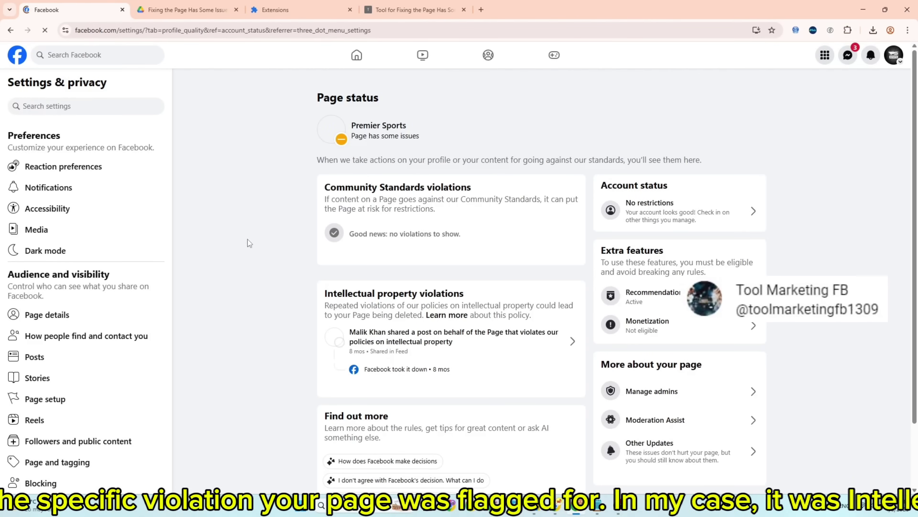
# Set the tool's Violations to 'Intellectual property violations' and make the Appeal Content box taller
pyautogui.click(416, 10)
pyautogui.click(350, 140)
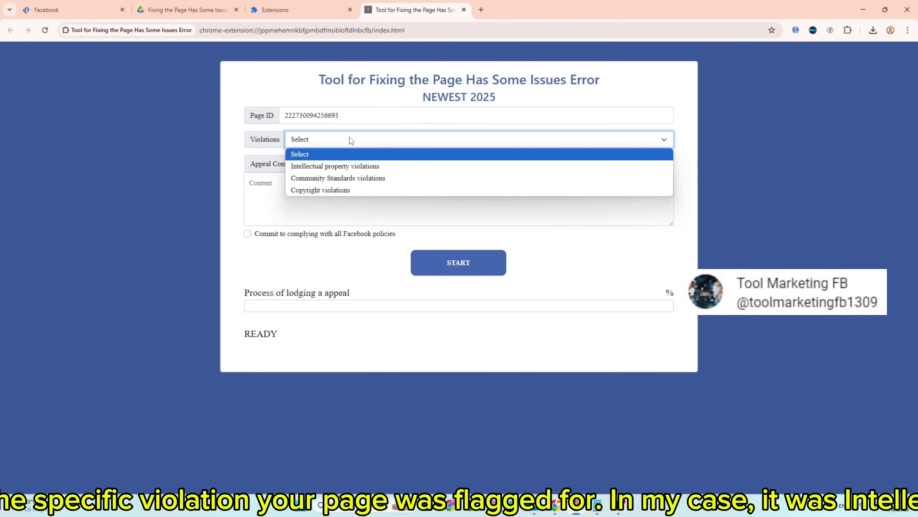
pyautogui.click(325, 166)
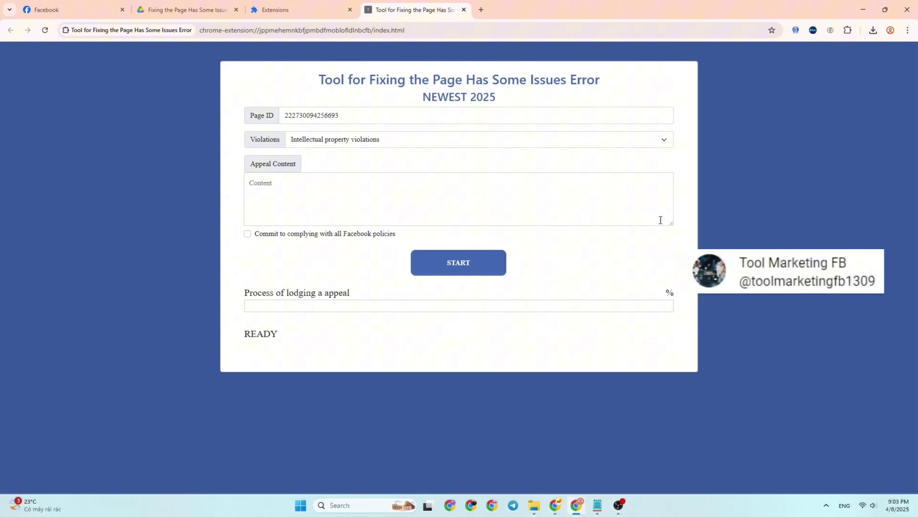
pyautogui.moveTo(669, 224); pyautogui.dragTo(671, 341)
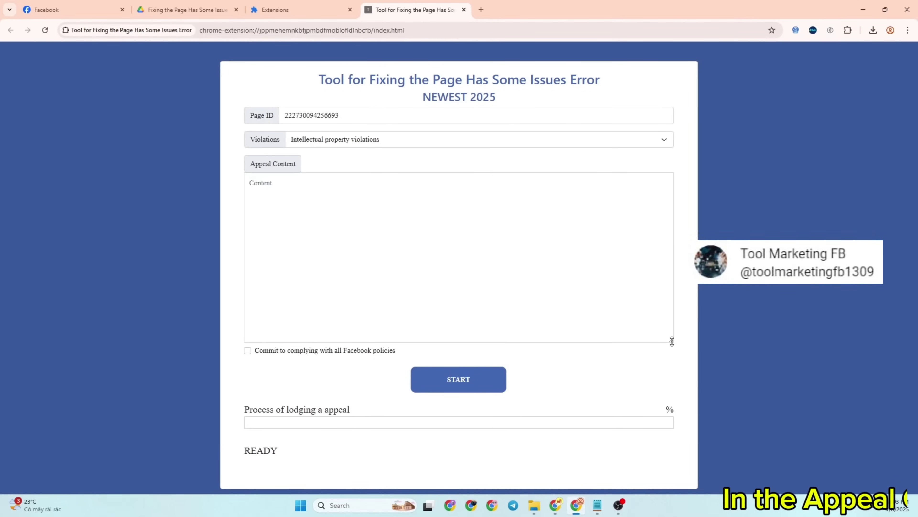
# Copy the 'Dear Facebook Support Team' appeal letter from Notepad
pyautogui.hotkey('alt', 'Tab')
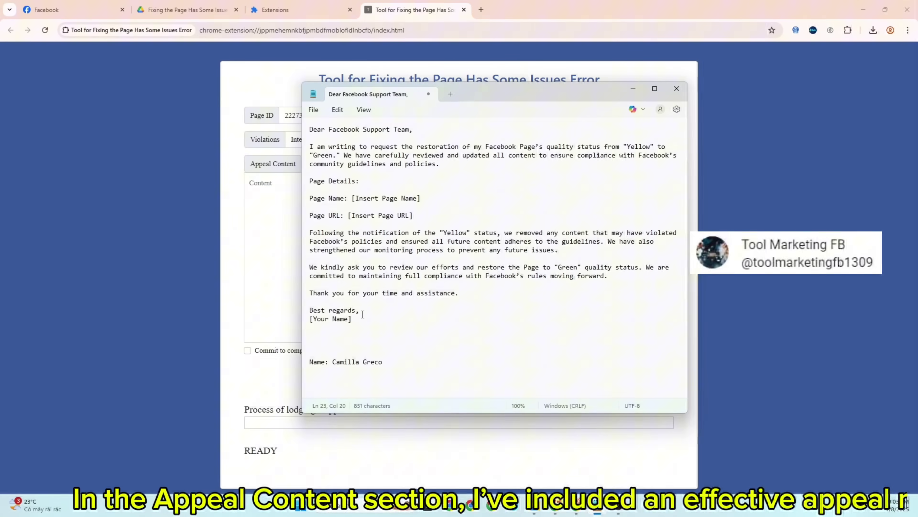
pyautogui.moveTo(351, 319); pyautogui.dragTo(308, 128)
pyautogui.rightClick(339, 152)
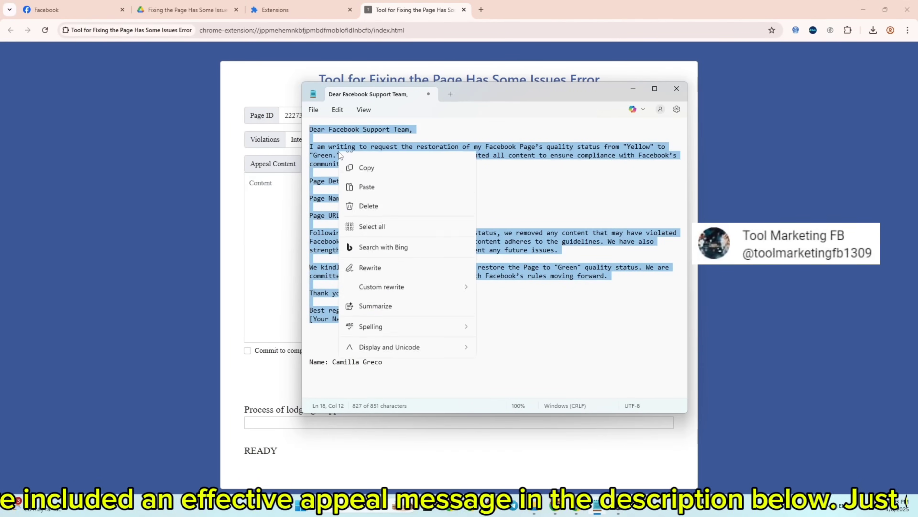
pyautogui.click(366, 203)
# Paste the appeal letter into the tool's Appeal Content box
pyautogui.click(266, 191)
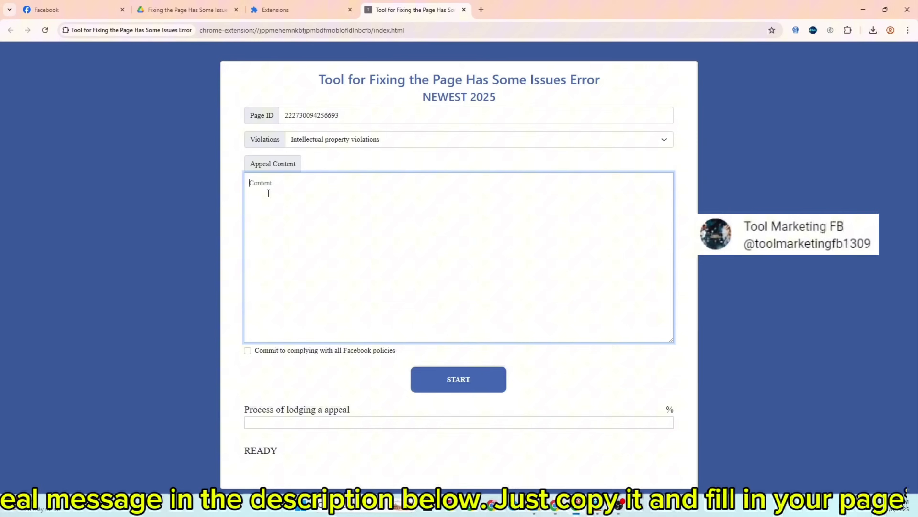
pyautogui.rightClick(267, 193)
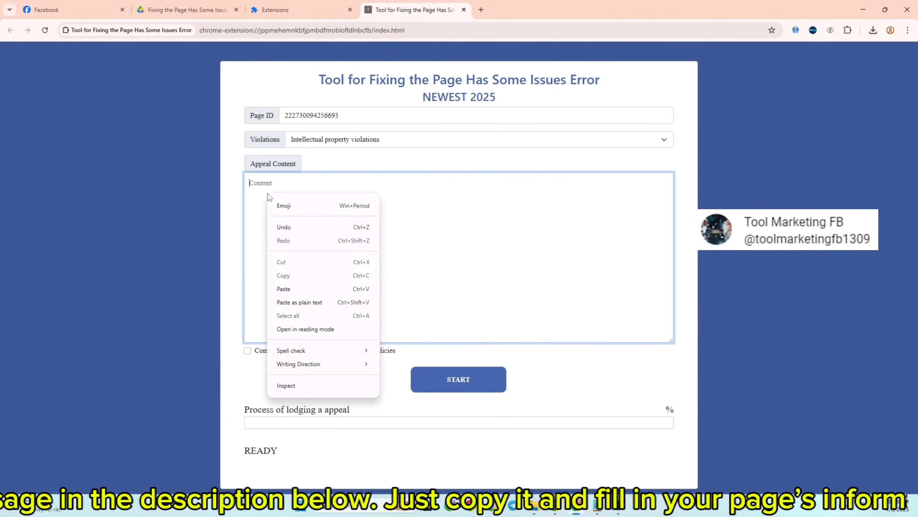
pyautogui.click(284, 288)
pyautogui.scroll(2, 388, 279)
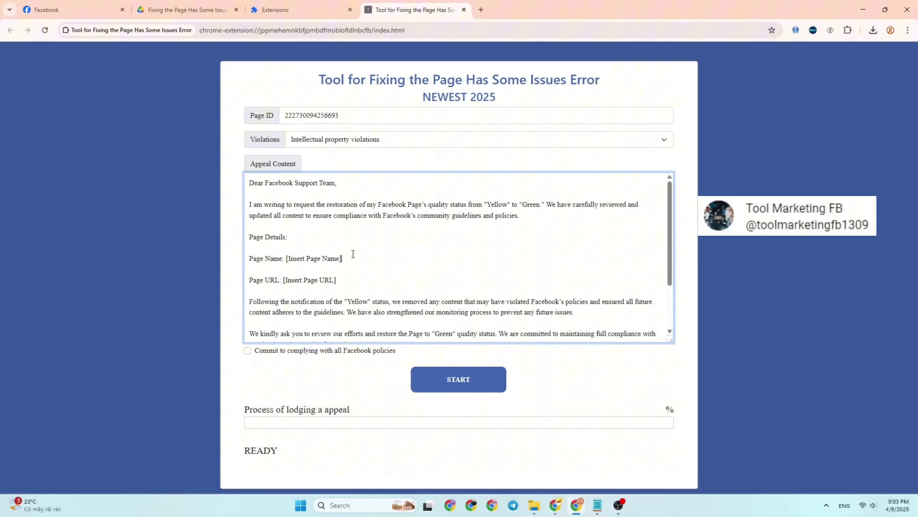
pyautogui.click(352, 255)
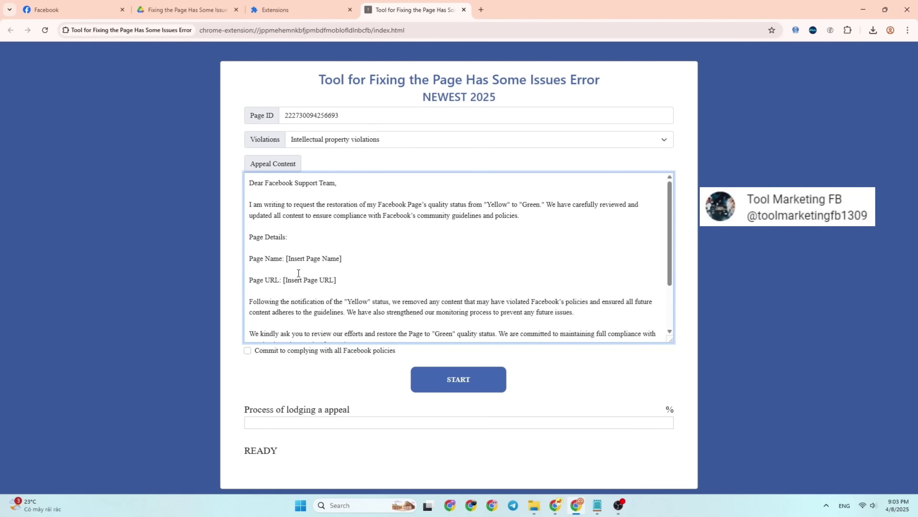
# Copy the Page name 'Premier Sports' from Facebook's Page status
pyautogui.click(72, 9)
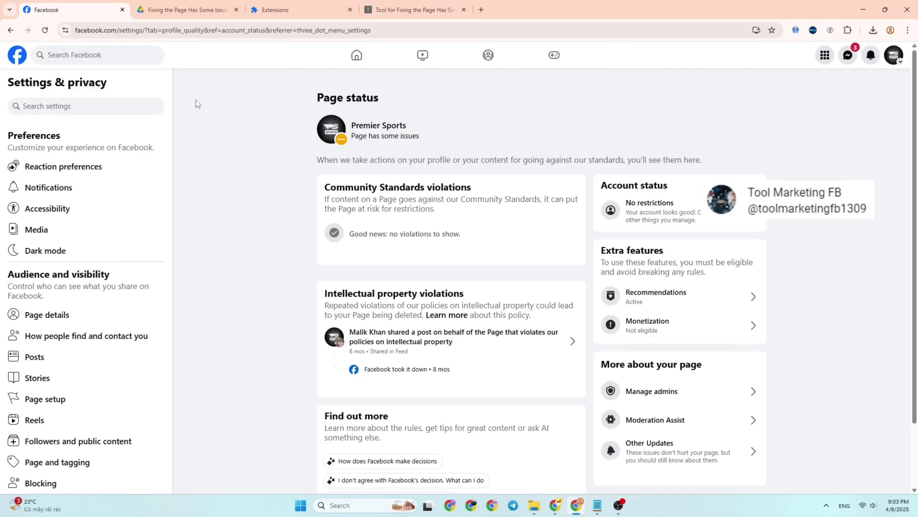
pyautogui.rightClick(382, 125)
pyautogui.click(392, 137)
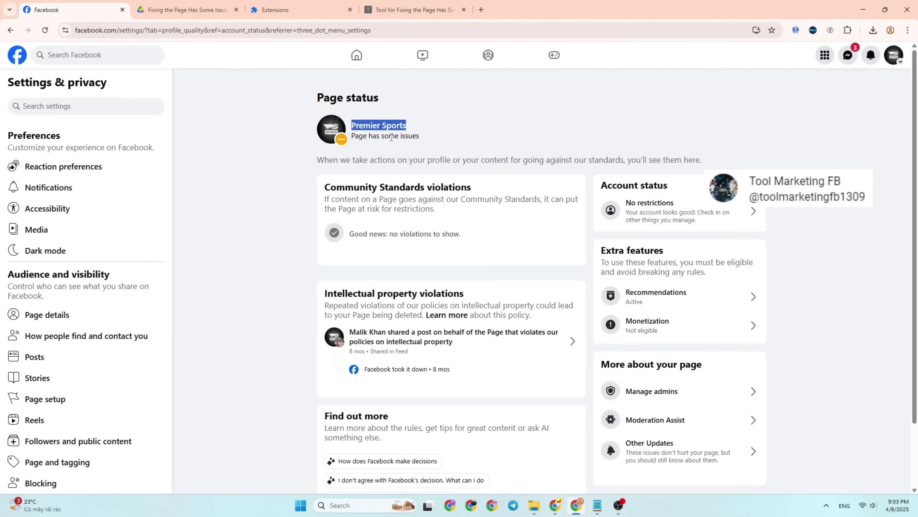
pyautogui.hotkey('ctrl', 'shift', 'Tab')
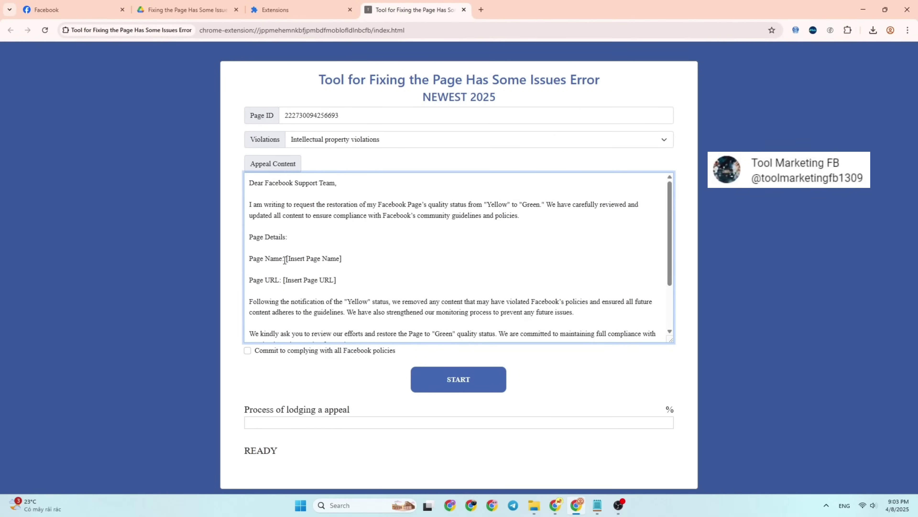
# Replace [Insert Page Name] with 'Premier Sports', remove the extra blank line, and return to Facebook
pyautogui.moveTo(340, 259); pyautogui.dragTo(338, 259)
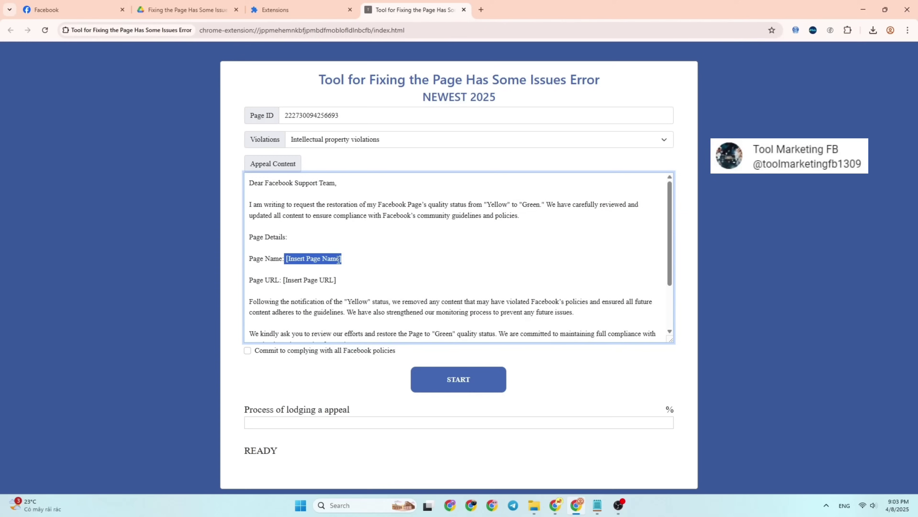
pyautogui.rightClick(338, 259)
pyautogui.click(360, 322)
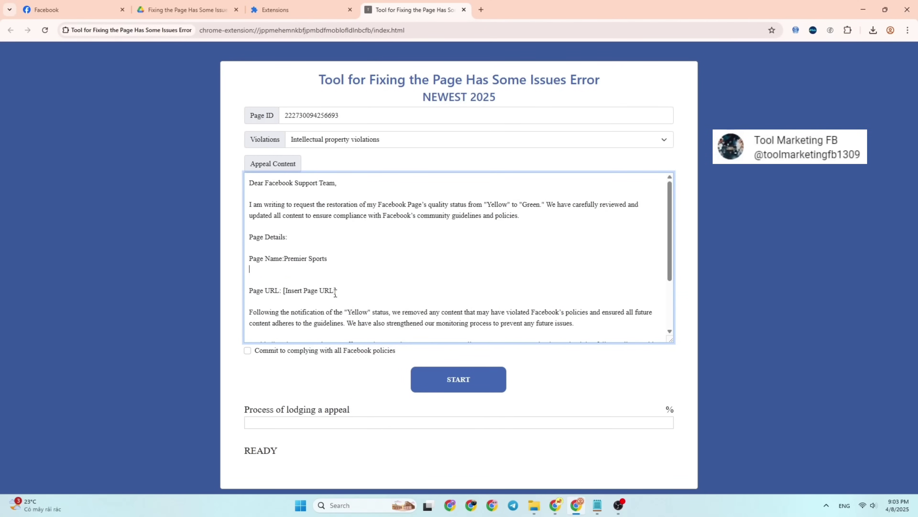
pyautogui.click(284, 258)
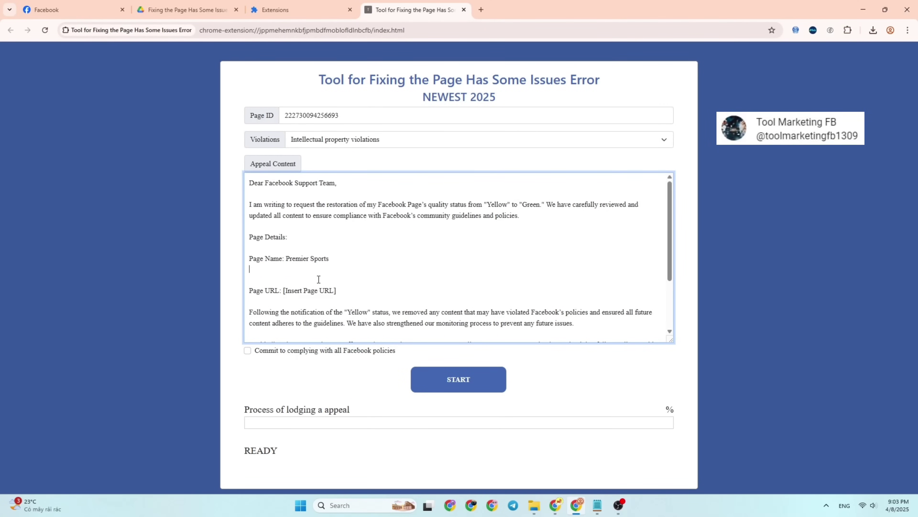
pyautogui.press('BackSpace')
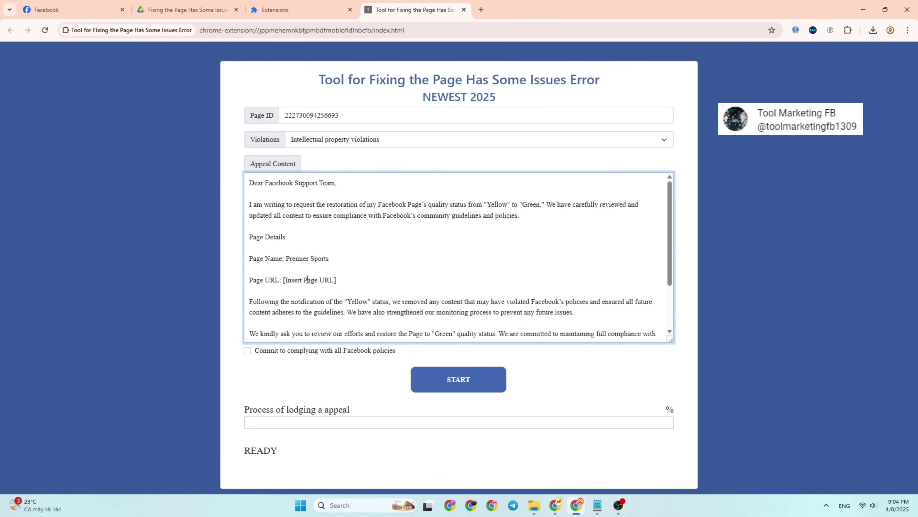
pyautogui.click(58, 9)
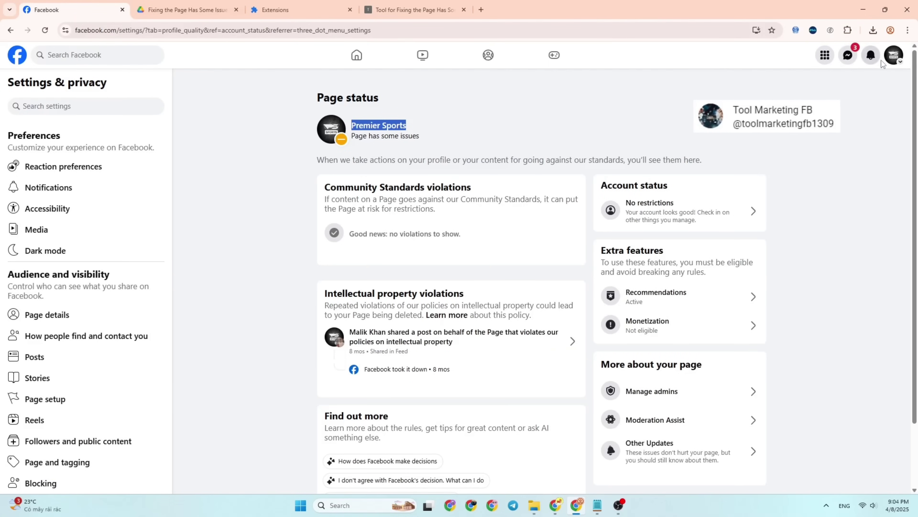
# Switch to the Premier Sports profile and copy its web address from the address bar
pyautogui.click(890, 58)
pyautogui.click(847, 88)
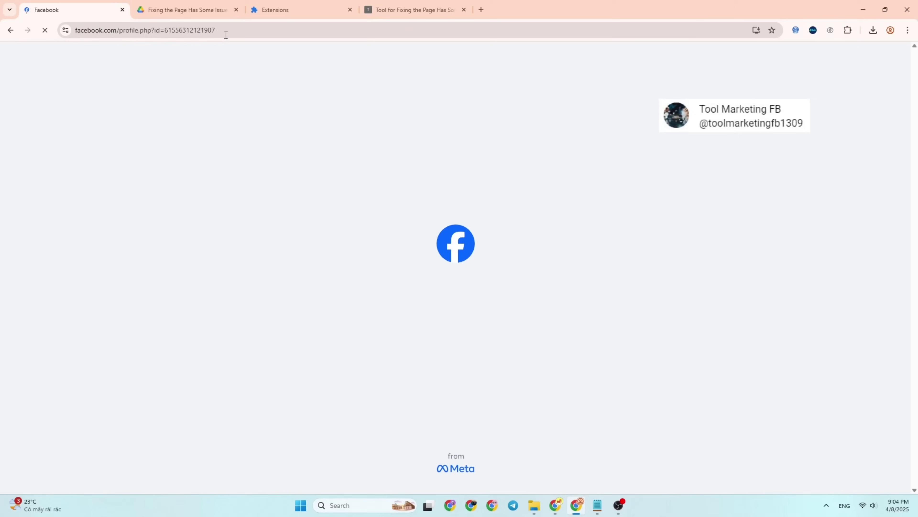
pyautogui.click(225, 35)
pyautogui.rightClick(225, 34)
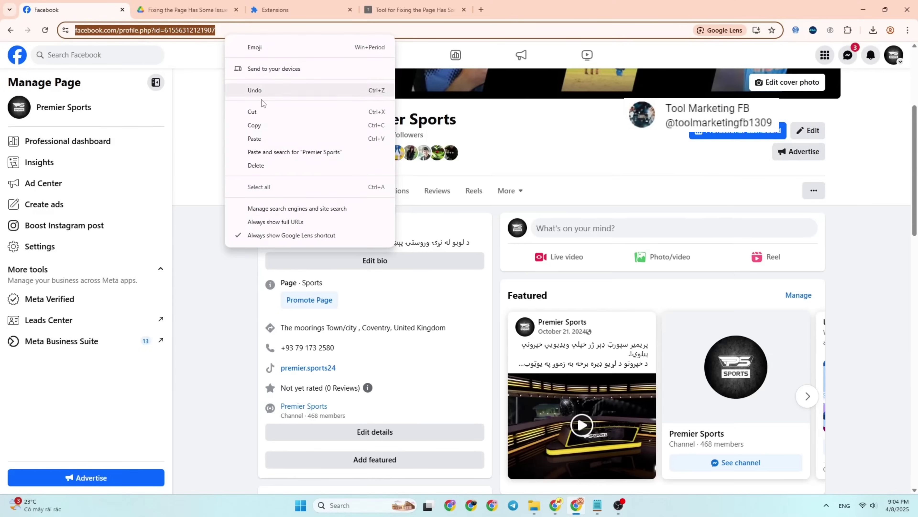
pyautogui.click(279, 125)
# Replace the [Insert Page URL] placeholder in the letter with the copied Page address
pyautogui.hotkey('ctrl', '4')
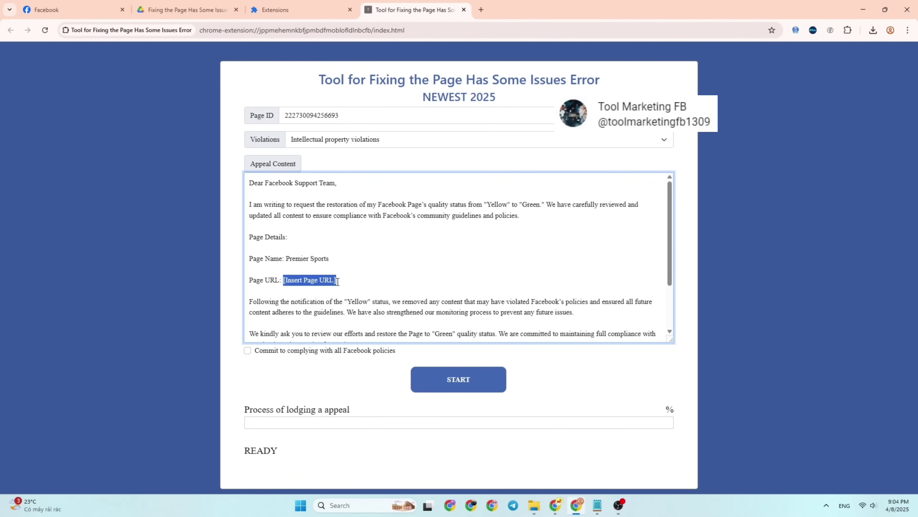
pyautogui.rightClick(327, 279)
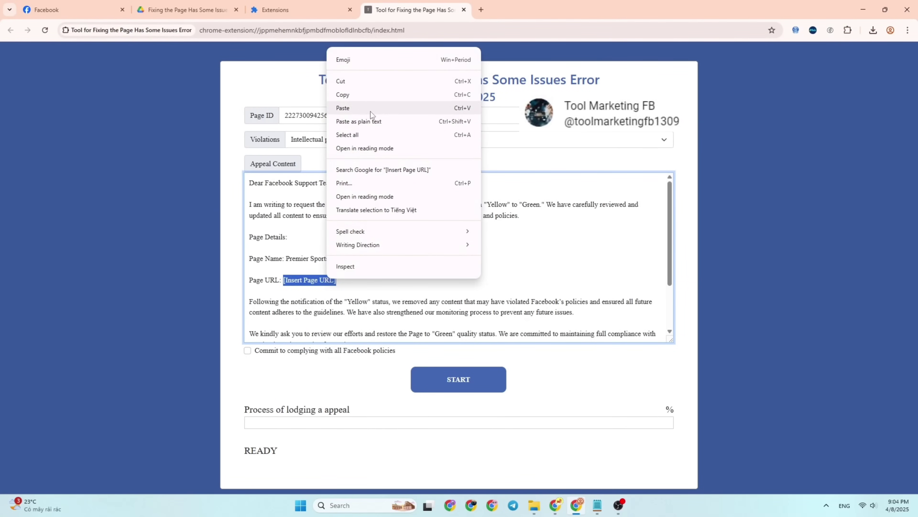
pyautogui.click(368, 106)
pyautogui.scroll(-2, 450, 300)
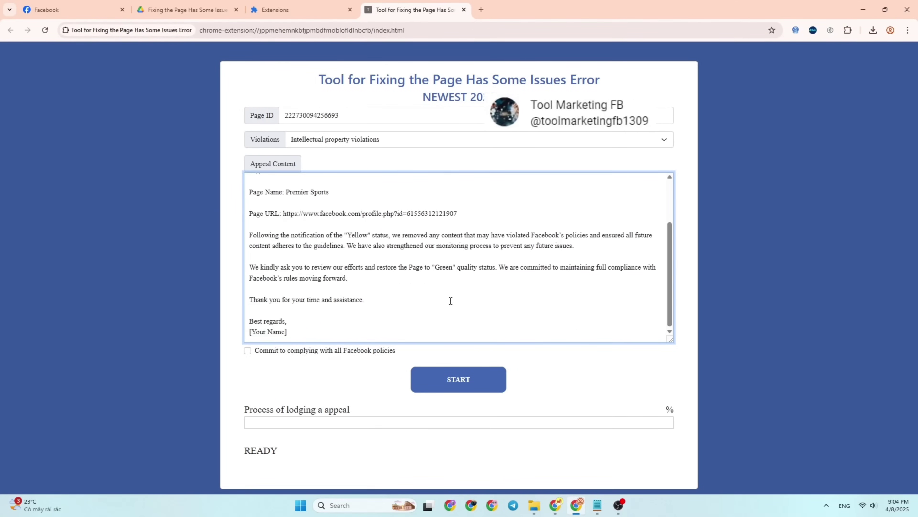
pyautogui.scroll(2, 450, 300)
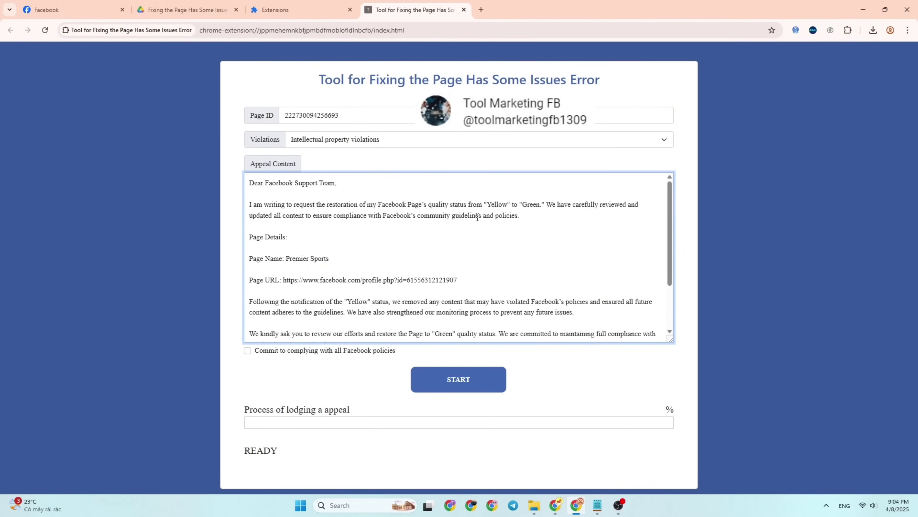
pyautogui.scroll(-2, 489, 292)
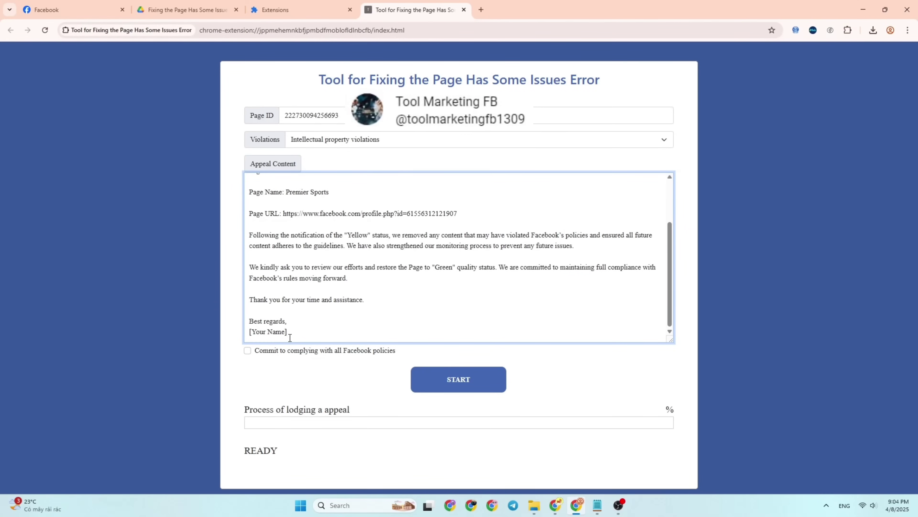
# Copy the owner's name from the appeal notes in Notepad
pyautogui.click(597, 504)
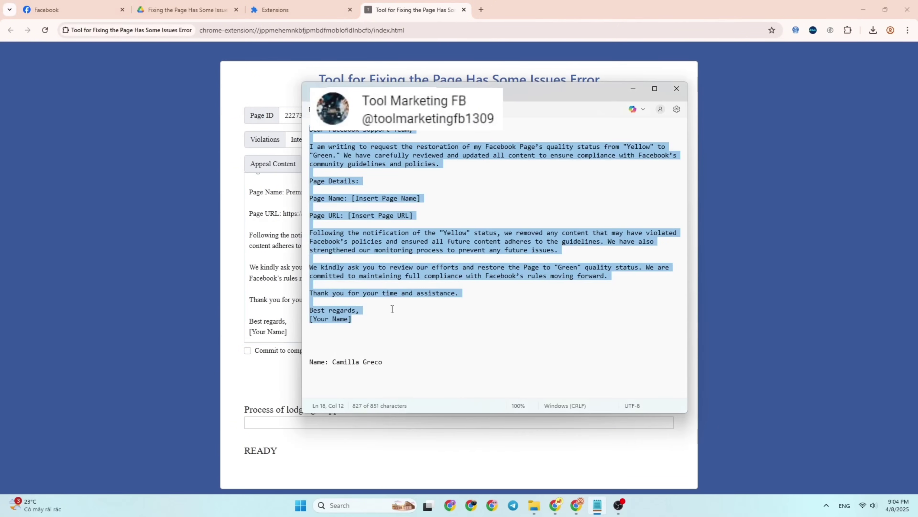
pyautogui.click(334, 329)
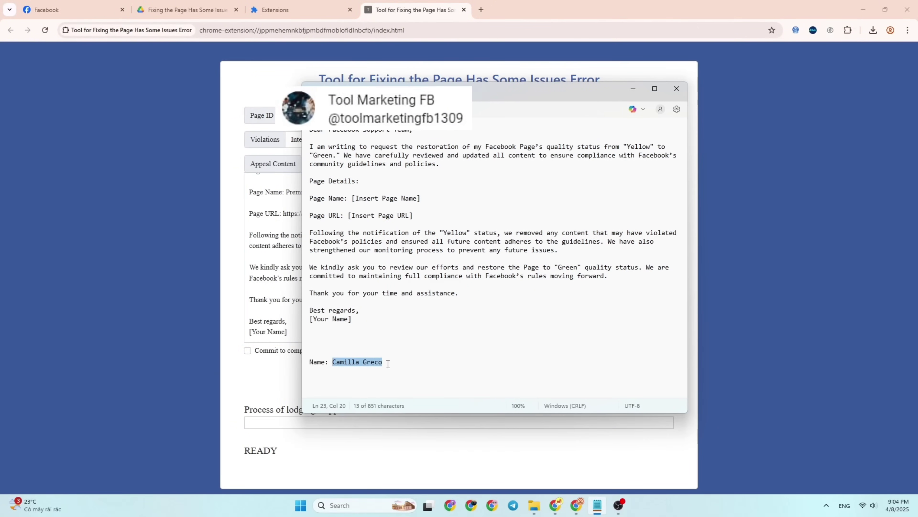
pyautogui.rightClick(372, 360)
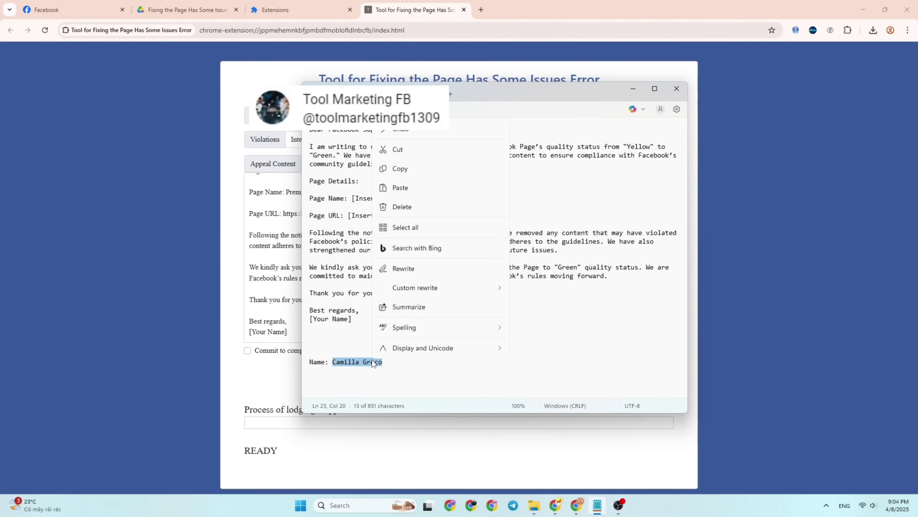
pyautogui.click(437, 168)
# Replace the [Your Name] placeholder in the Appeal Content with the copied owner's name
pyautogui.click(263, 332)
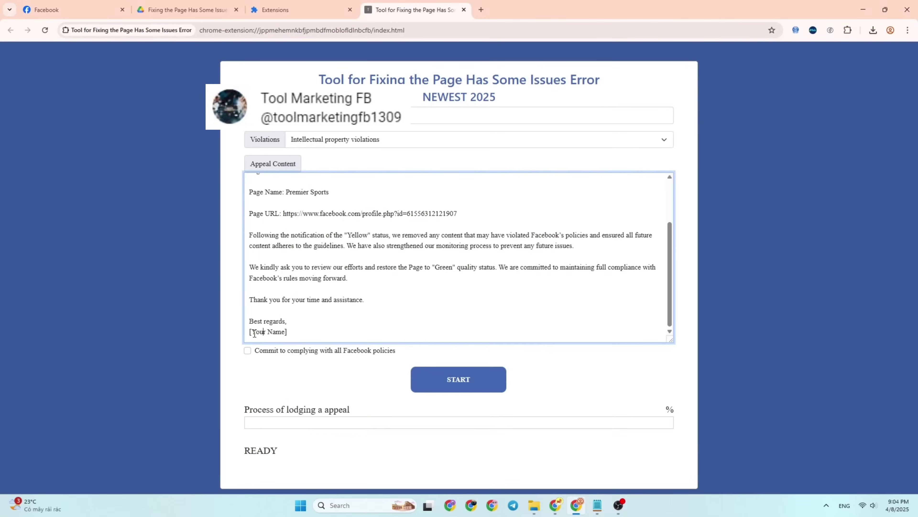
pyautogui.moveTo(250, 332); pyautogui.dragTo(289, 330)
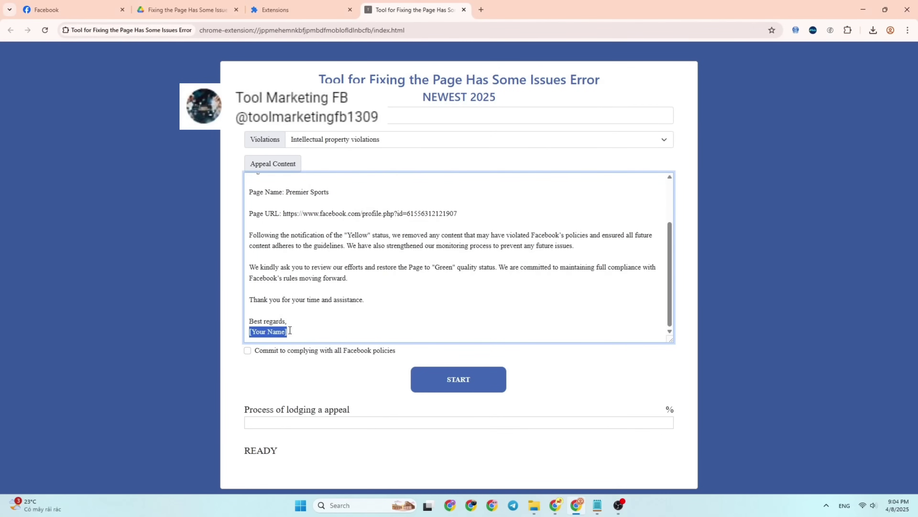
pyautogui.rightClick(275, 331)
pyautogui.click(322, 160)
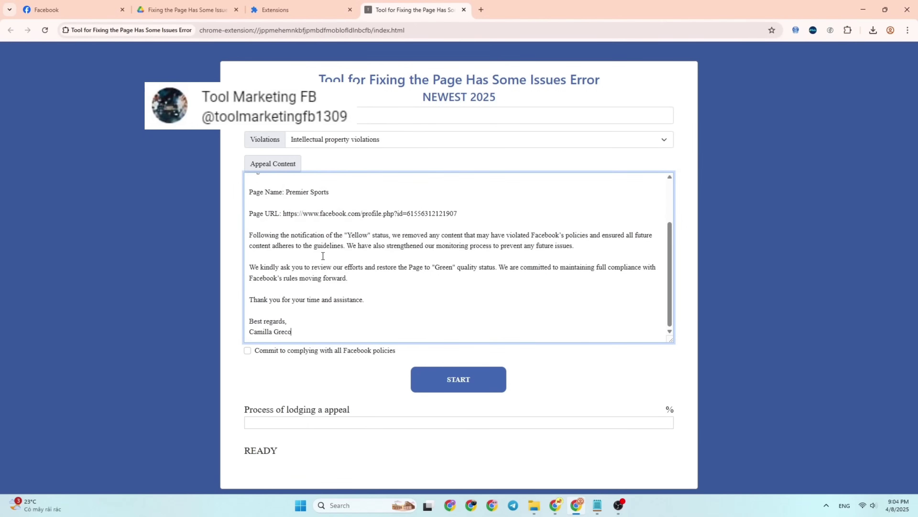
# Check the account's profile list on Facebook, then return to the appeal tool
pyautogui.click(63, 4)
pyautogui.click(893, 56)
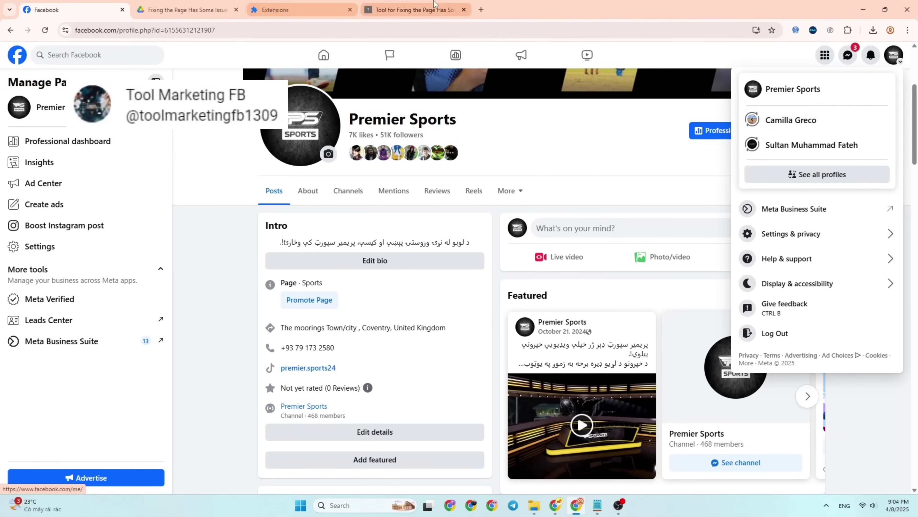
pyautogui.click(413, 10)
# Commit to complying with all Facebook policies and run the appeal to 100%
pyautogui.click(305, 350)
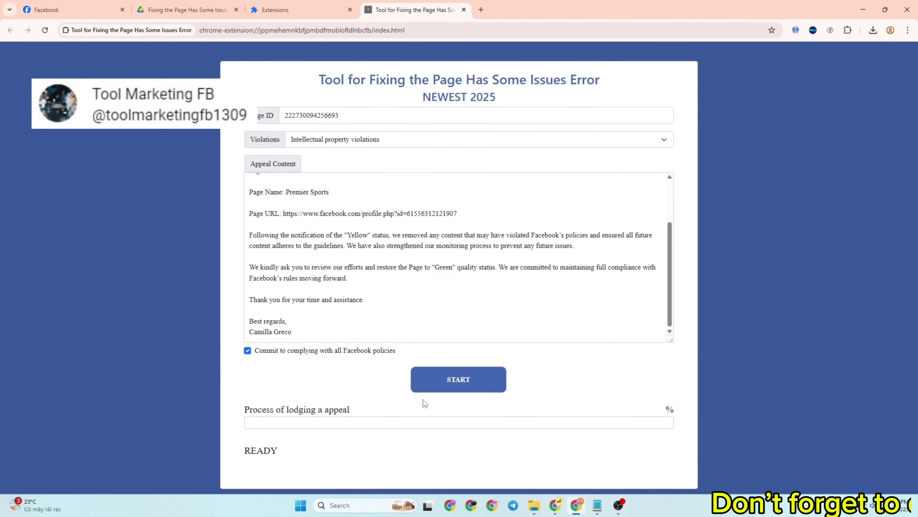
pyautogui.click(457, 376)
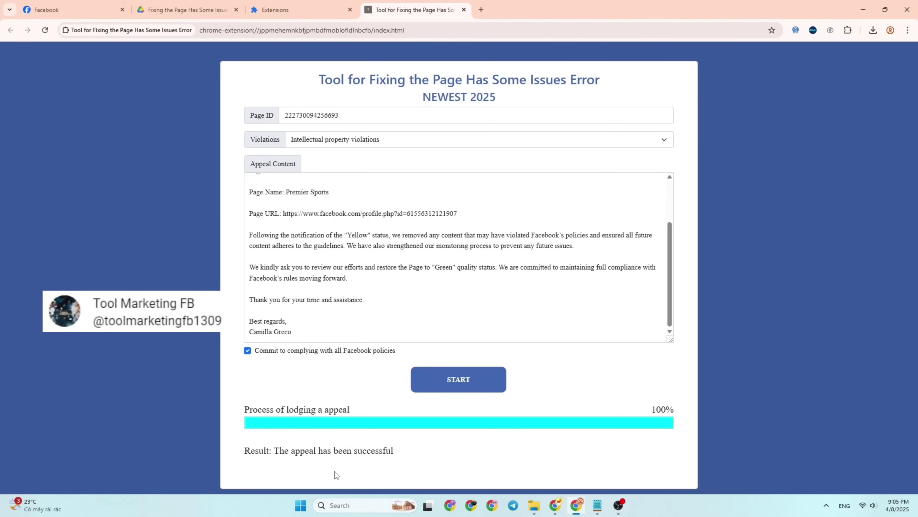
# Open the Premier Sports Page Status from the Page's ... menu and reload it
pyautogui.click(72, 10)
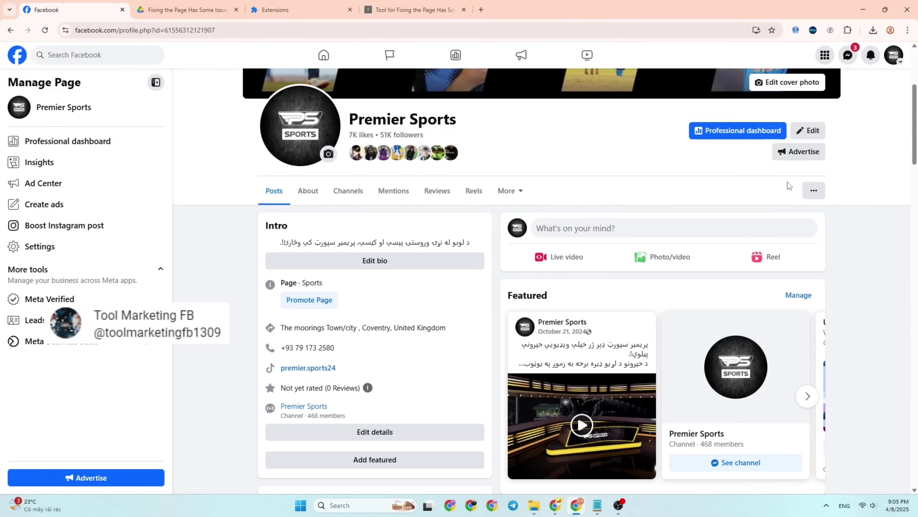
pyautogui.click(814, 190)
pyautogui.click(777, 288)
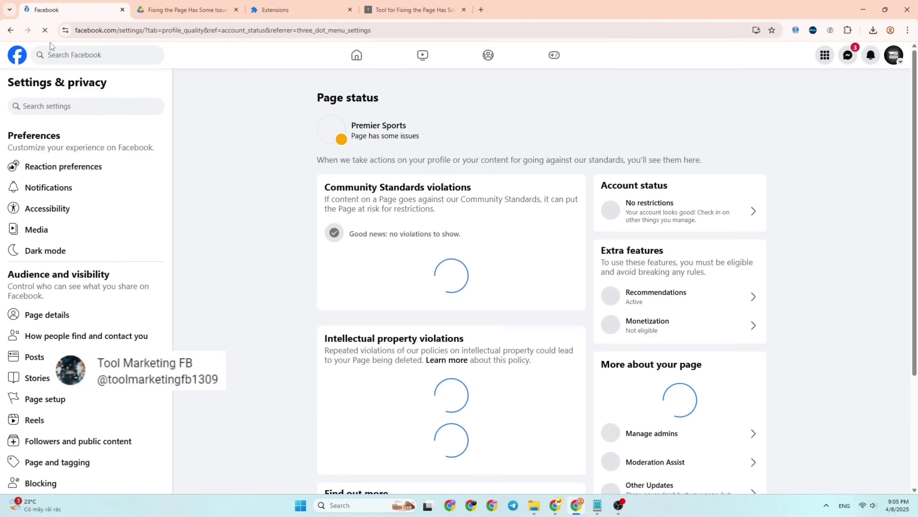
pyautogui.click(48, 31)
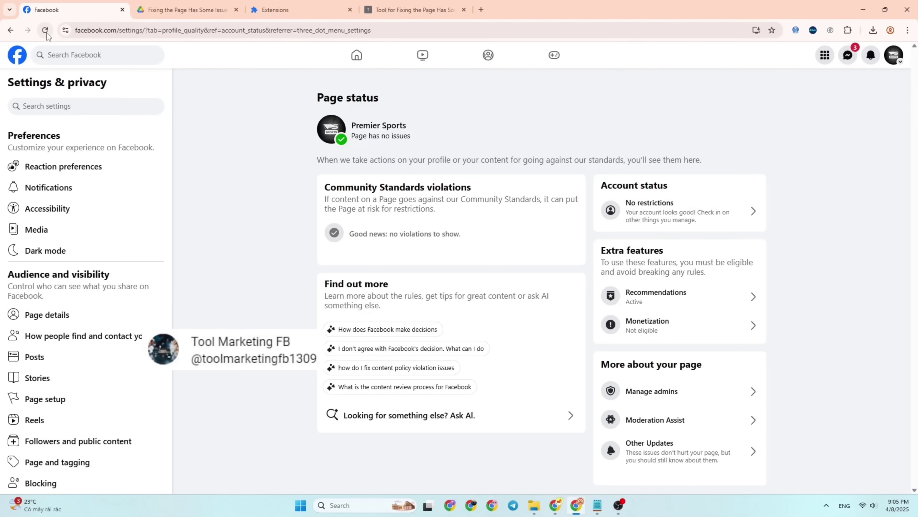
# Highlight the 'Page has no issues' status and page description, then reload the status
pyautogui.tripleClick(388, 134)
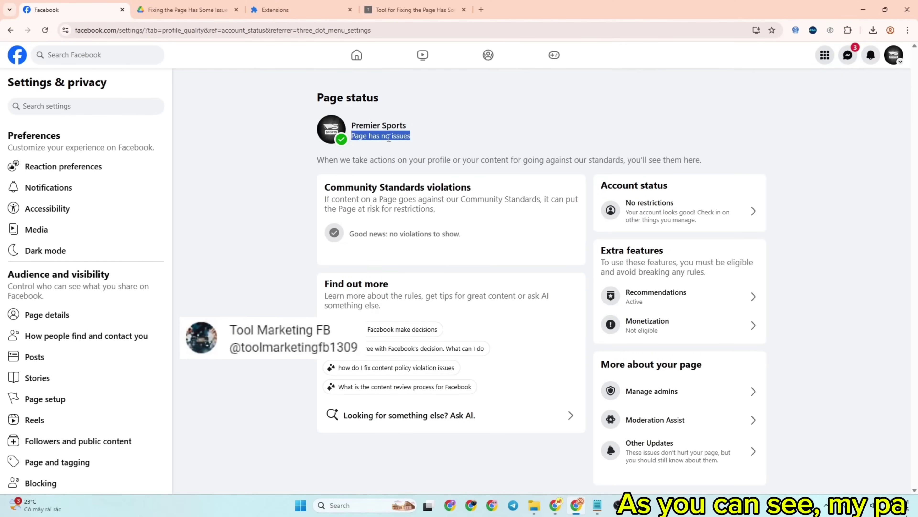
pyautogui.click(352, 122)
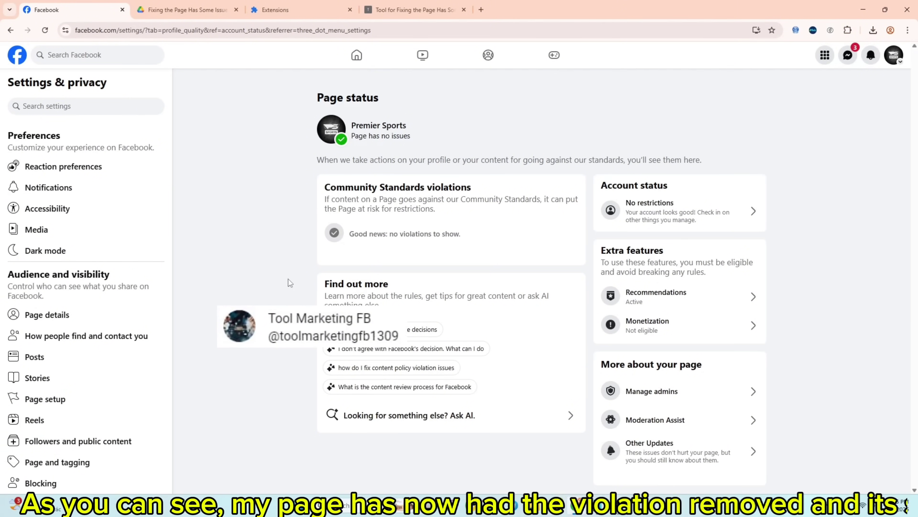
pyautogui.moveTo(232, 207); pyautogui.dragTo(261, 149)
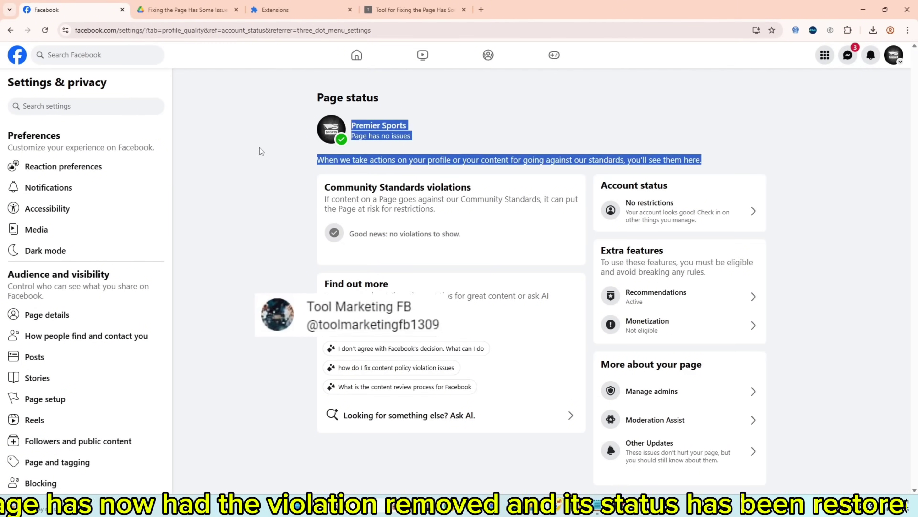
pyautogui.click(258, 116)
pyautogui.click(45, 31)
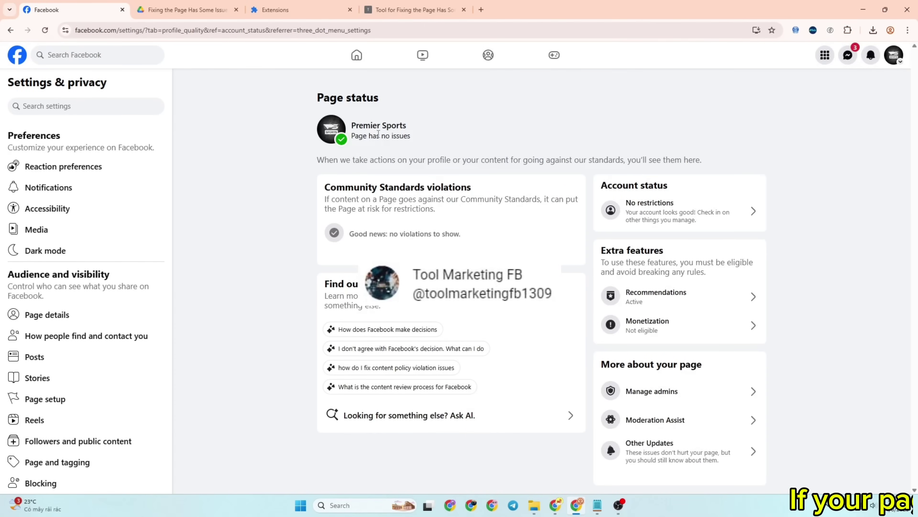
# Highlight the 'Page has no issues' status and the Community Standards violations section
pyautogui.tripleClick(378, 134)
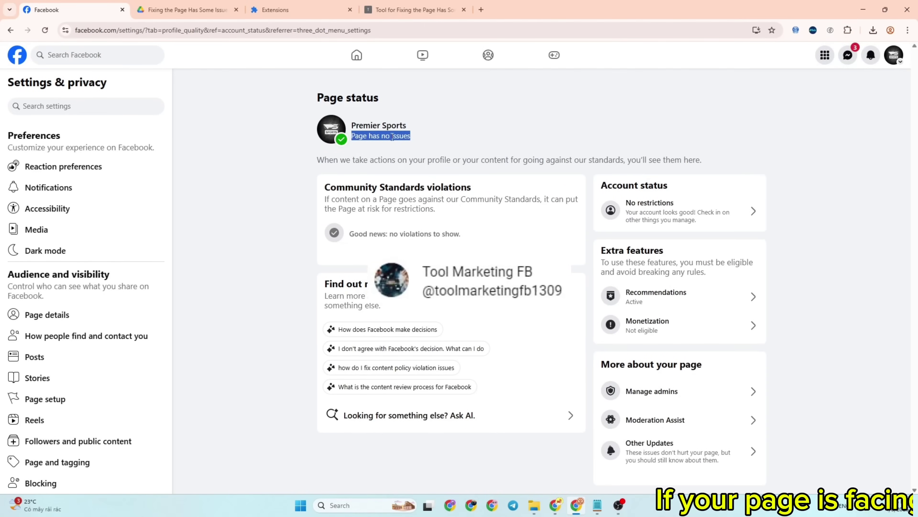
pyautogui.click(378, 134)
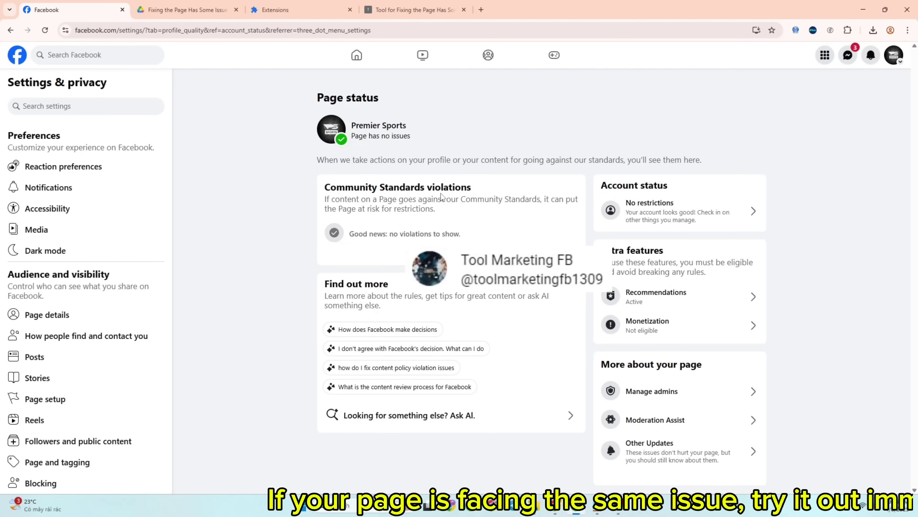
pyautogui.tripleClick(421, 186)
pyautogui.tripleClick(427, 208)
pyautogui.click(427, 208)
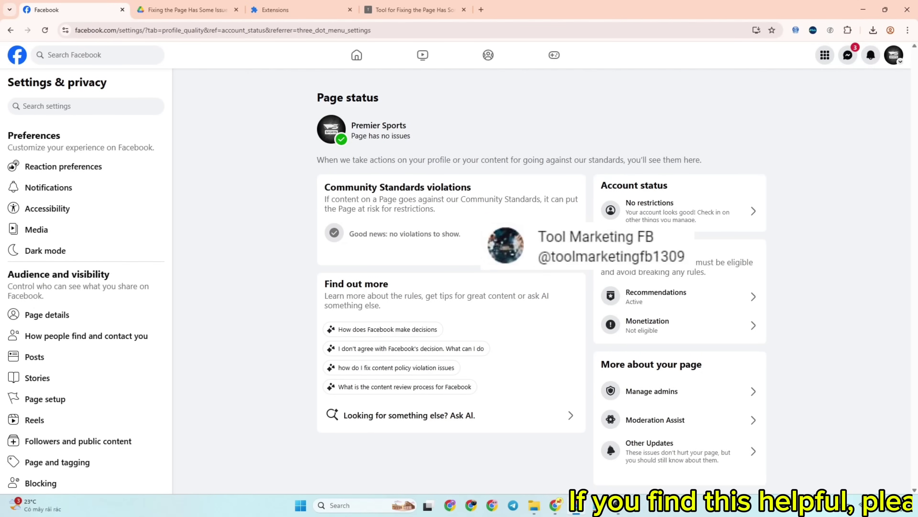
# Switch to the Premier Sports profile from the account menu and scroll through it
pyautogui.click(891, 58)
pyautogui.click(803, 90)
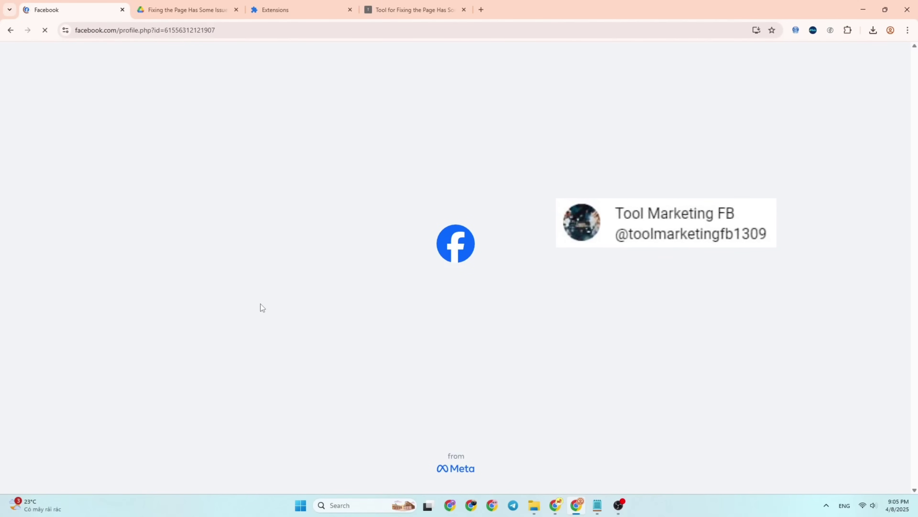
pyautogui.scroll(-10, 221, 321)
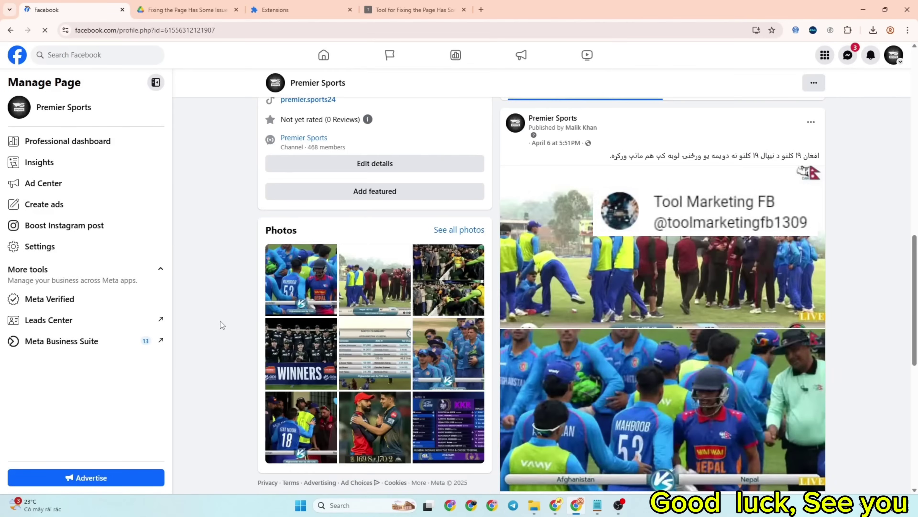